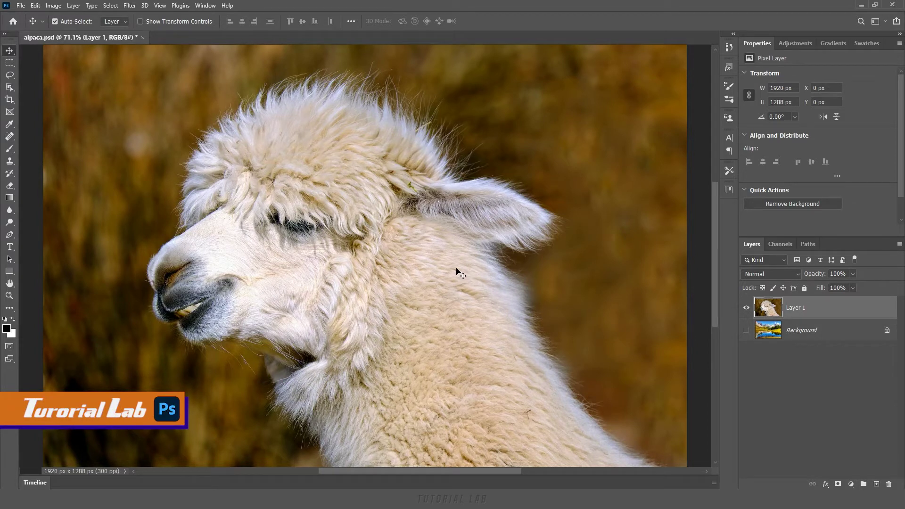
- Cycle through the rectangle, lasso and object selection tools, then enter Select and Mask on Layer 1
left_click(112, 6)
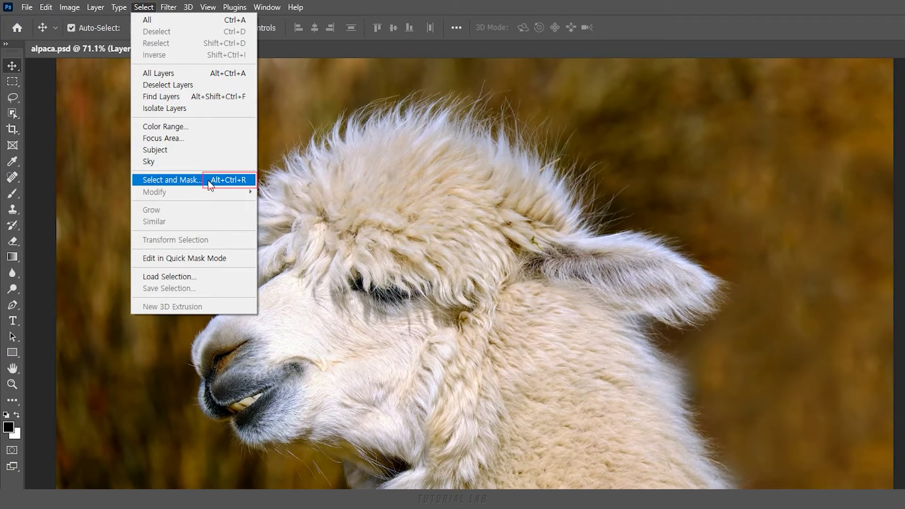
left_click(11, 84)
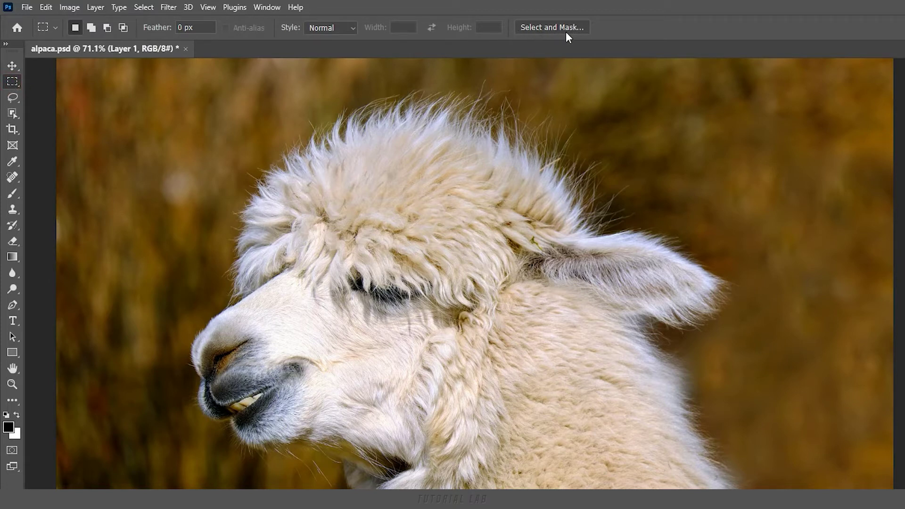
left_click(12, 98)
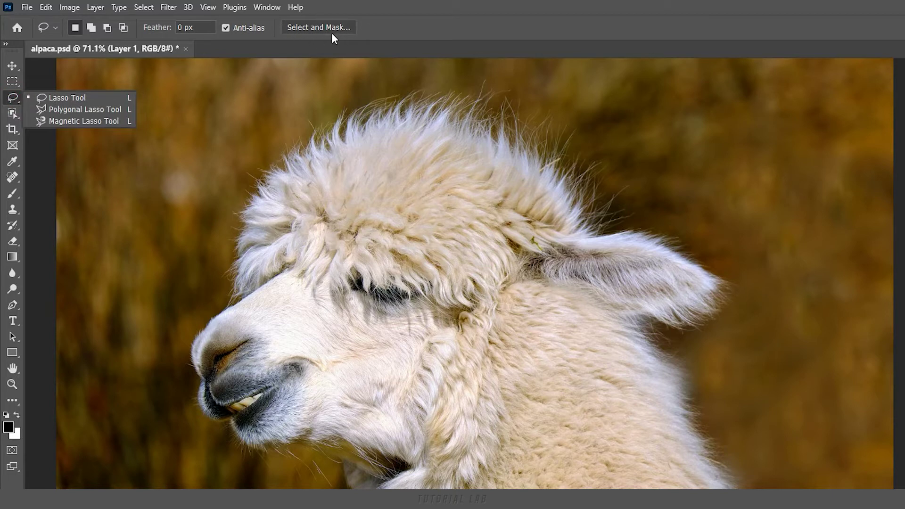
left_click(13, 113)
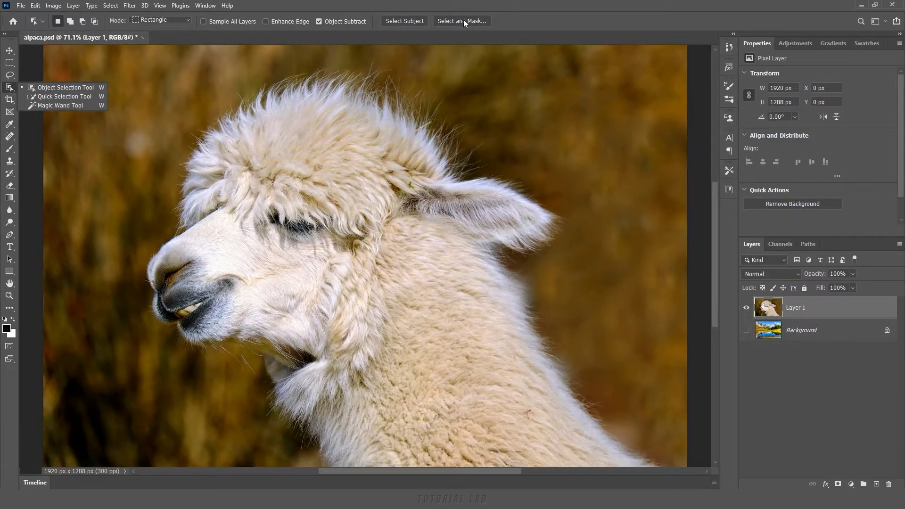
left_click(462, 21)
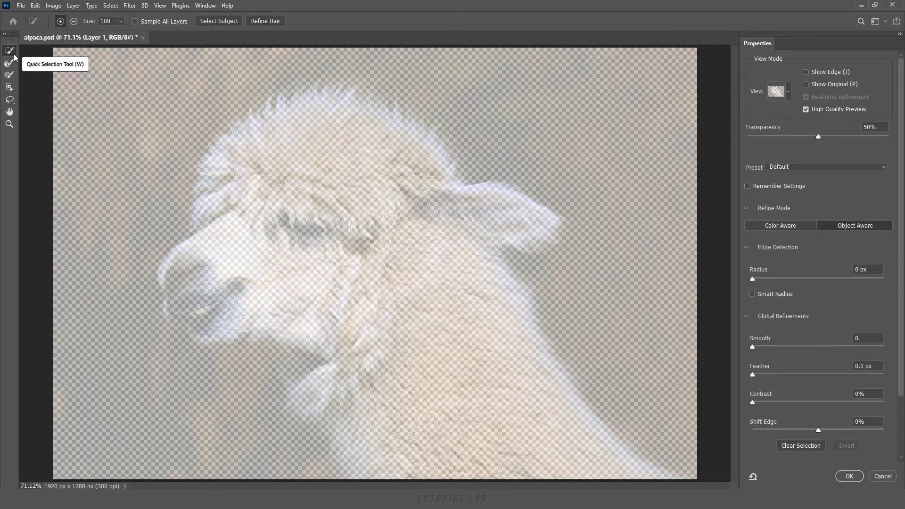
- Quick-select the alpaca's head and neck, subtracting the ear from the selection
mouse_move(406, 162)
left_mouse_down()
mouse_move(330, 139)
mouse_move(242, 196)
mouse_move(250, 281)
mouse_move(404, 207)
mouse_move(480, 227)
mouse_move(337, 289)
mouse_move(359, 369)
mouse_move(474, 440)
mouse_move(496, 341)
mouse_move(360, 322)
mouse_move(311, 381)
mouse_move(293, 325)
mouse_move(205, 318)
left_mouse_up()
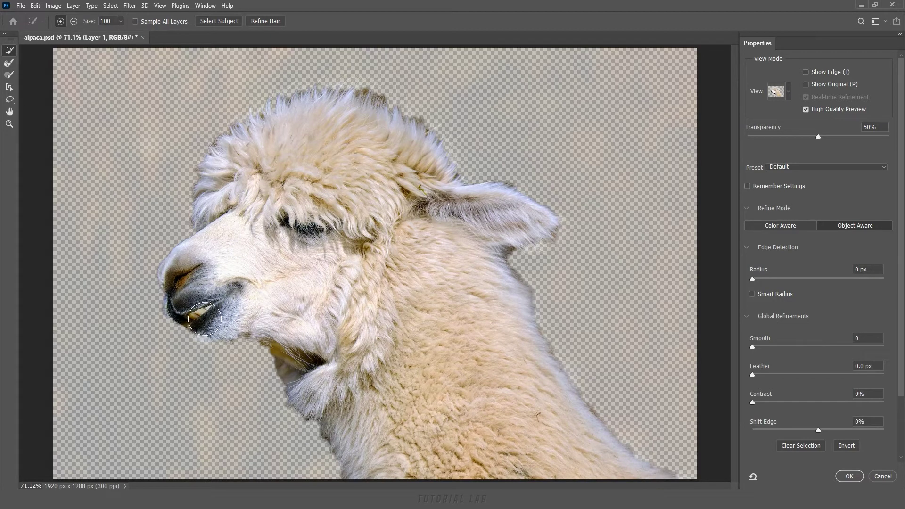
left_click(77, 22)
mouse_move(569, 228)
left_mouse_down()
mouse_move(478, 178)
mouse_move(520, 249)
mouse_move(481, 185)
mouse_move(498, 216)
left_mouse_up()
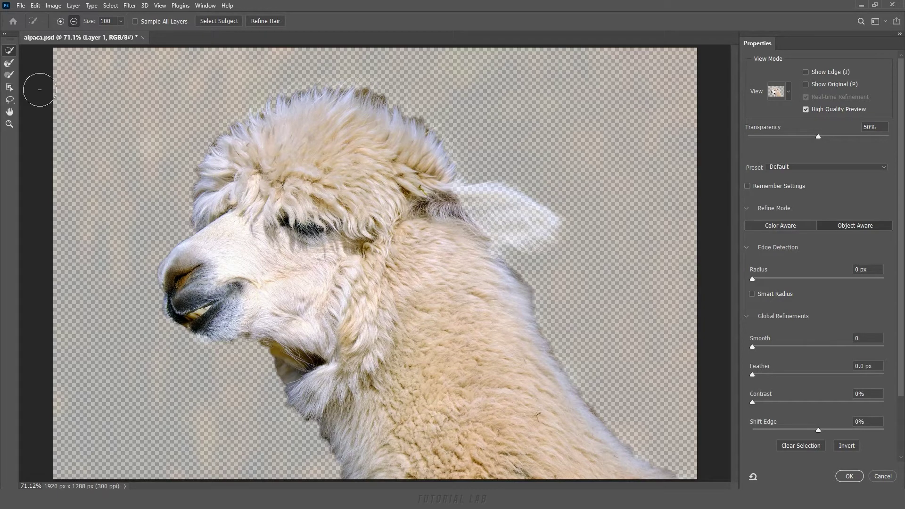
- Refine the ear-base edge with the Refine Edge Brush, resized from 70 to 60 and larger, and erase the ear
left_click(10, 77)
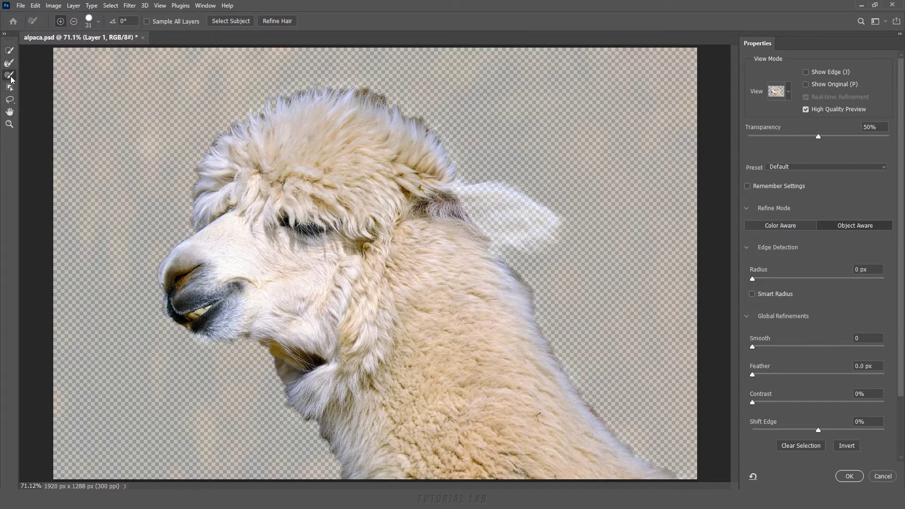
mouse_move(445, 191)
left_mouse_down()
mouse_move(483, 187)
mouse_move(485, 213)
left_mouse_up()
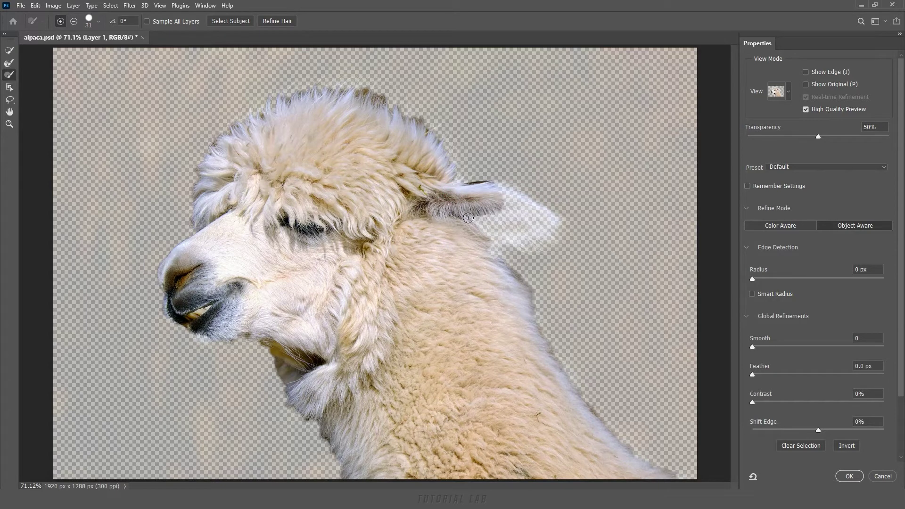
key("bracketright")
key("bracketright")
key("bracketright")
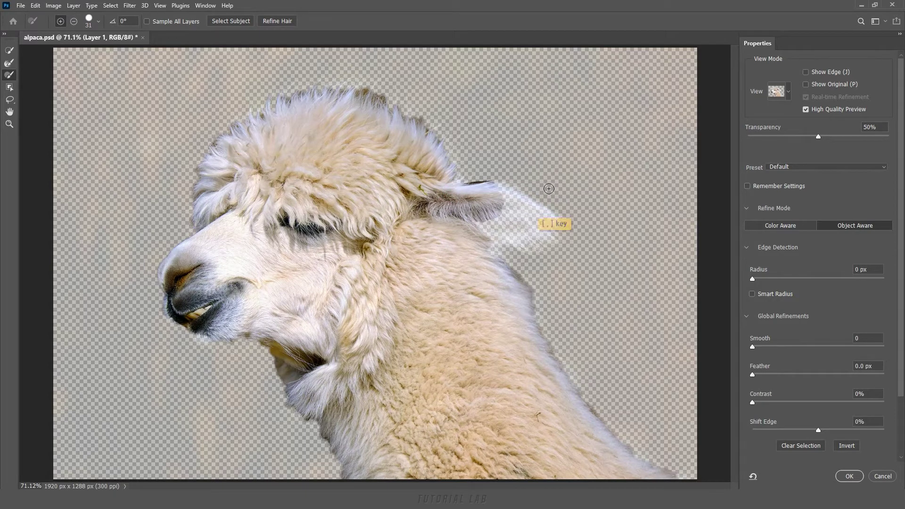
key("bracketleft")
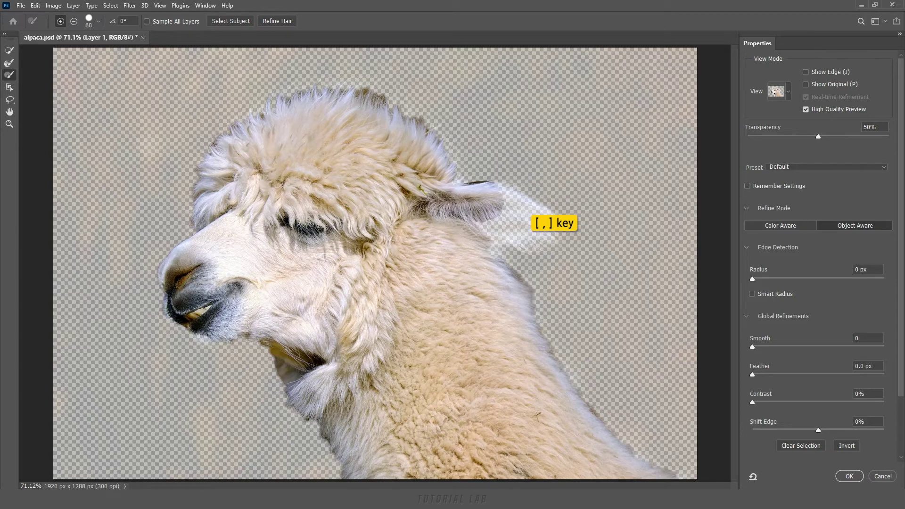
right_click(547, 183, "alt")
mouse_move(547, 183)
left_mouse_down()
mouse_move(593, 182)
mouse_move(548, 187)
mouse_move(535, 219)
left_mouse_up()
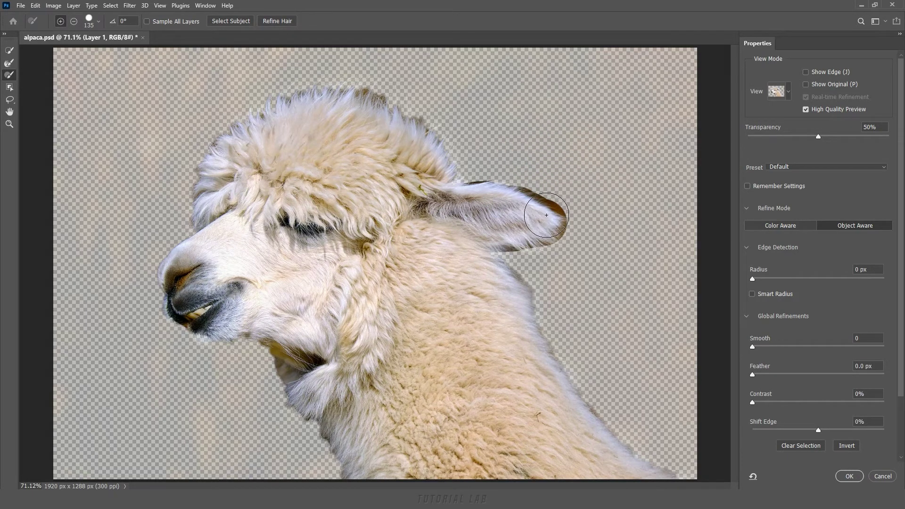
key("alt")
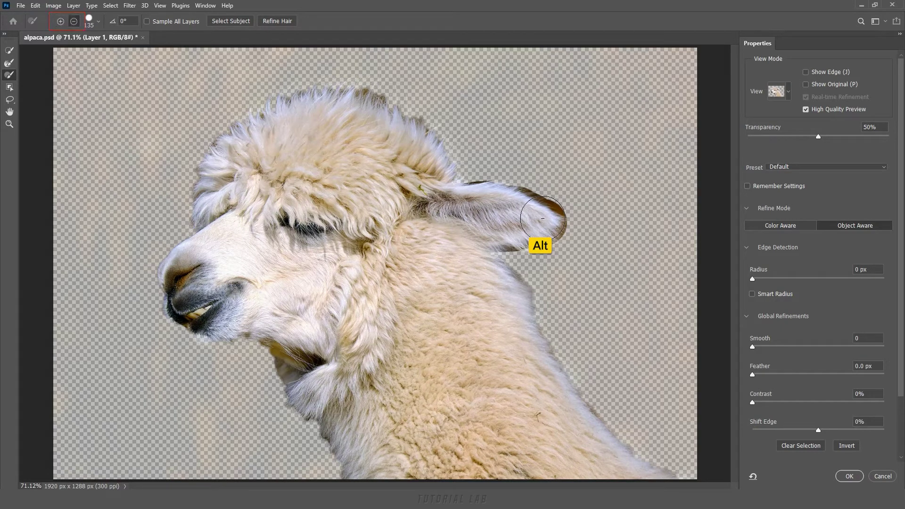
key("alt")
mouse_move(545, 203)
left_mouse_down()
mouse_move(515, 194)
mouse_move(475, 202)
mouse_move(531, 221)
mouse_move(495, 197)
left_mouse_up()
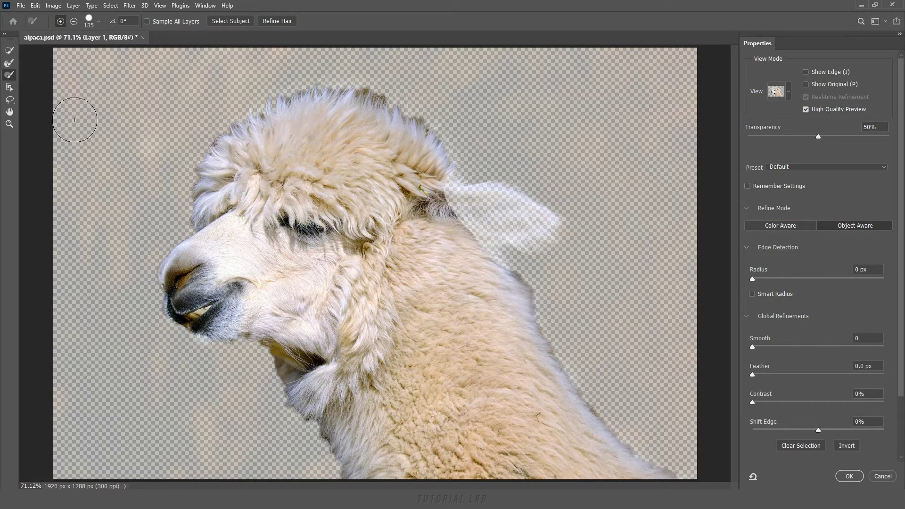
left_click(9, 98)
left_click(46, 108)
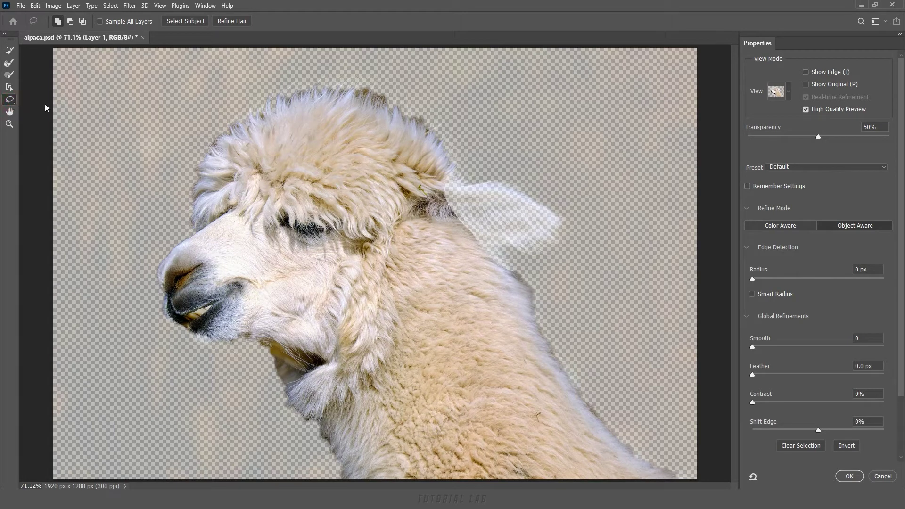
left_click_drag(421, 181, 540, 202)
left_click_drag(422, 186, 406, 192)
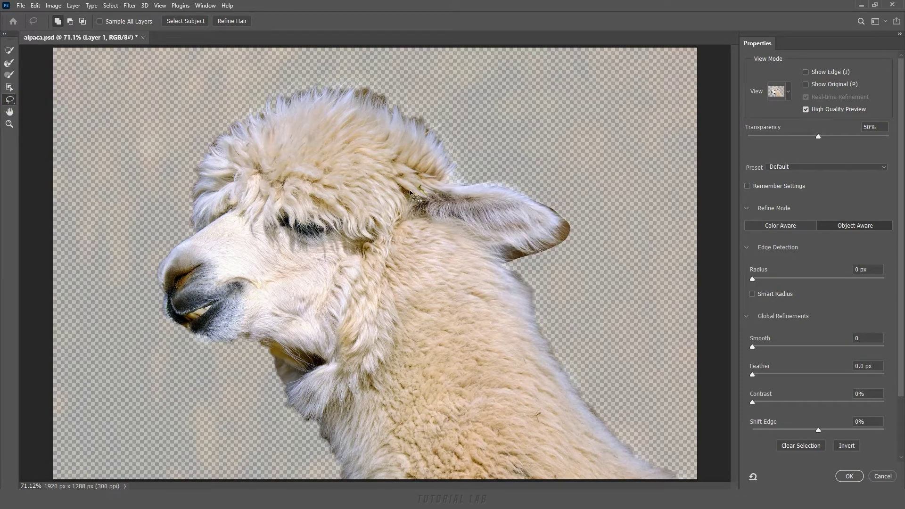
key("alt")
key("alt")
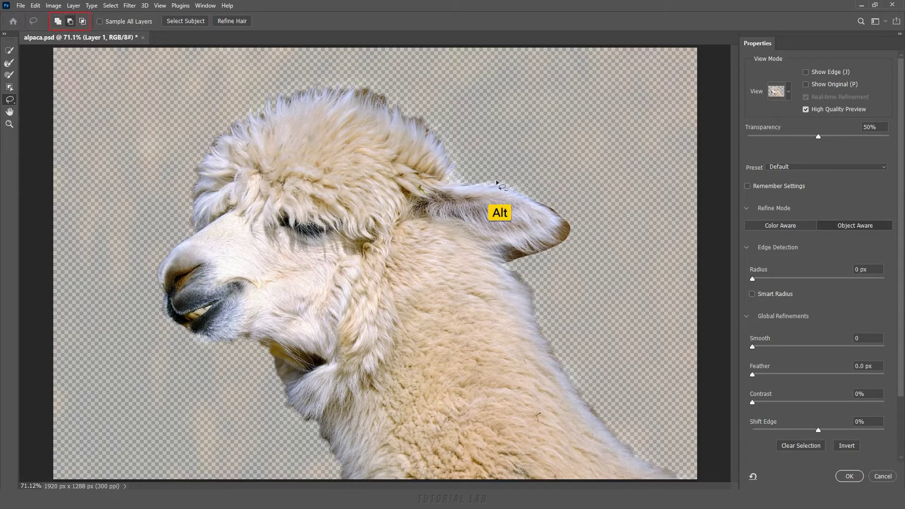
left_click_drag(433, 202, 495, 267)
left_click_drag(523, 187, 437, 184)
left_click(9, 88)
key("ctrl+z")
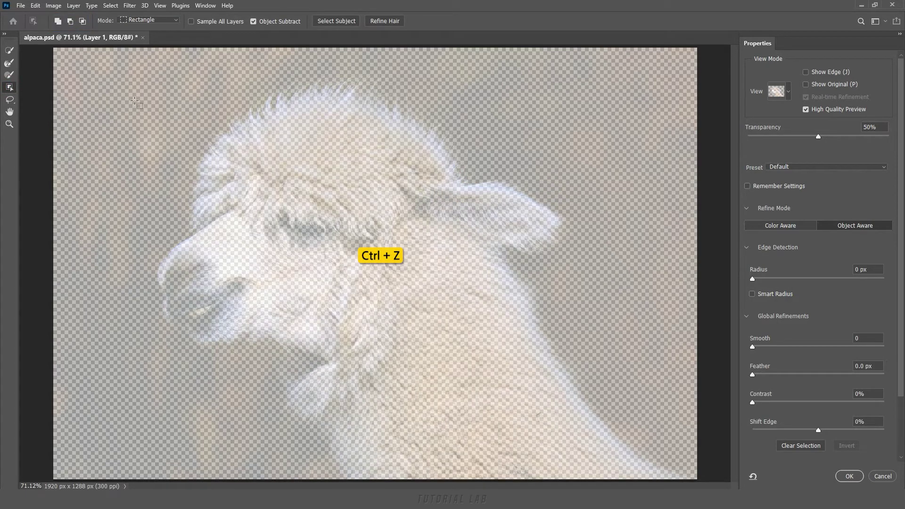
- Select the whole alpaca, ears included, via Select Subject after trying and undoing a rectangle Object Selection
left_click(157, 20)
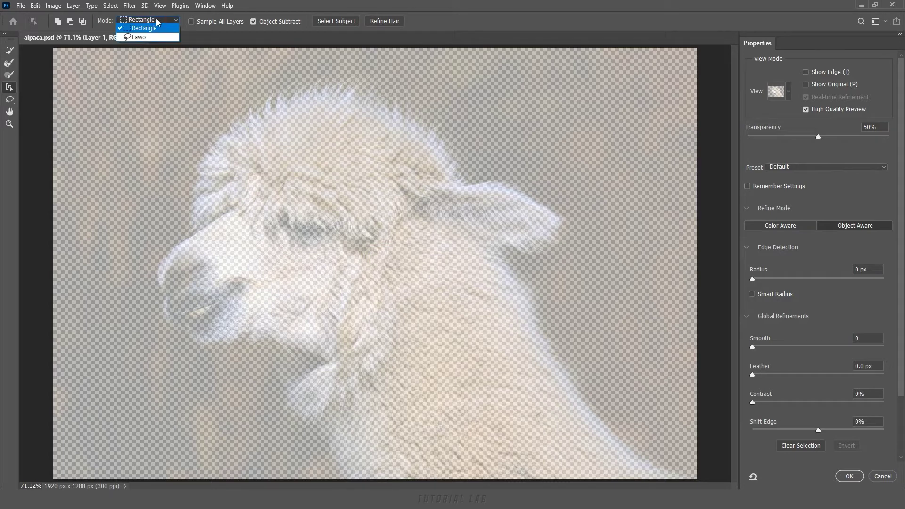
left_click(158, 20)
mouse_move(128, 70)
left_mouse_down()
mouse_move(200, 330)
mouse_move(717, 482)
left_mouse_up()
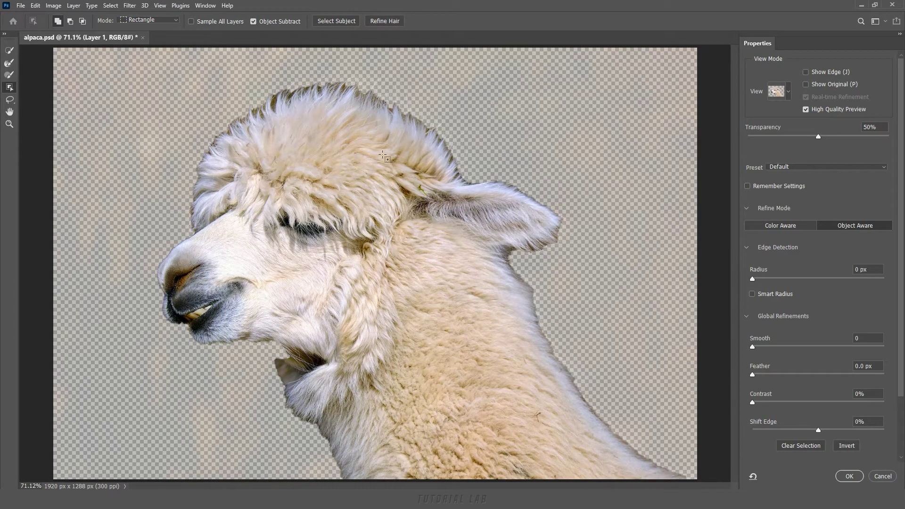
key("ctrl+z")
key("ctrl+z")
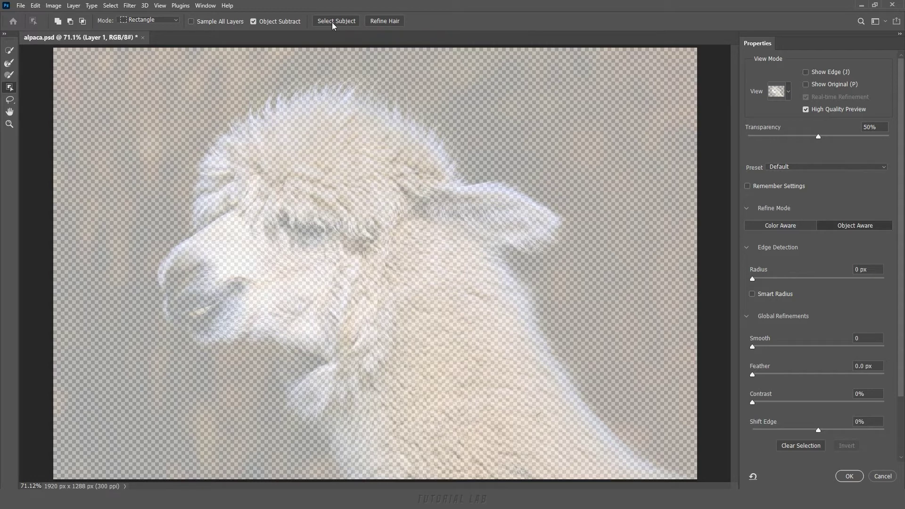
left_click(332, 21)
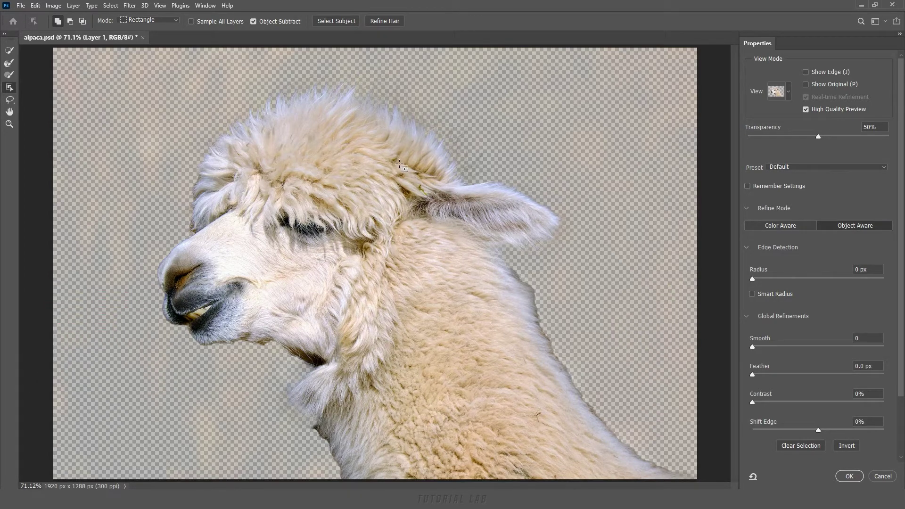
key("ctrl+z")
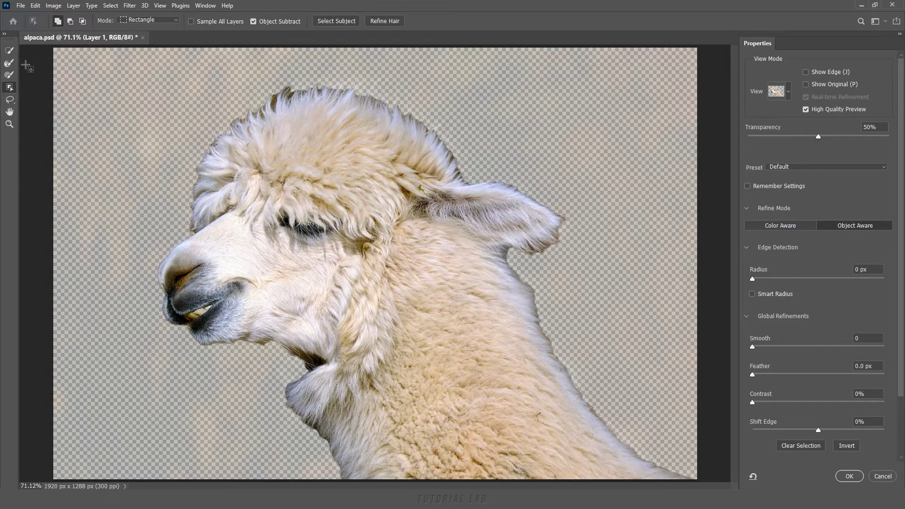
left_click(9, 64)
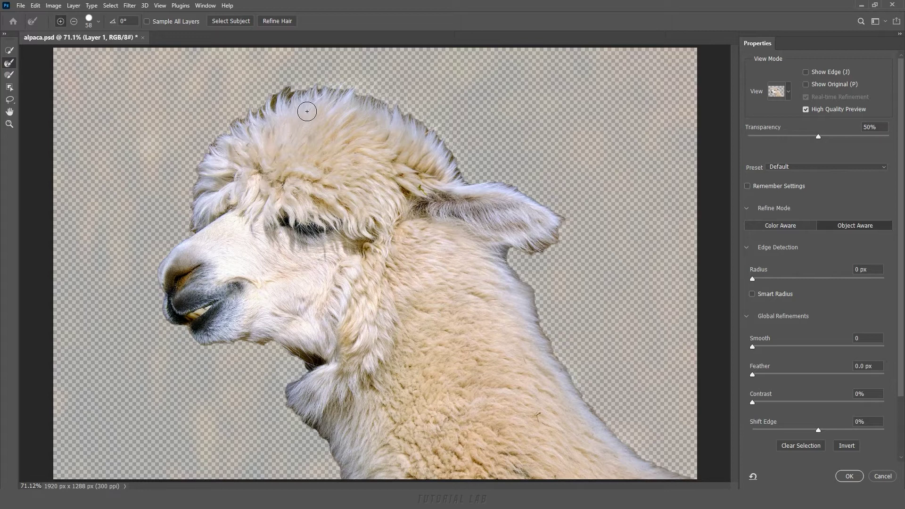
- Paint the Refine Edge Brush over the wispy hair along the top of the alpaca's head
mouse_move(307, 112)
left_mouse_down()
mouse_move(282, 101)
mouse_move(291, 84)
mouse_move(280, 111)
mouse_move(282, 84)
mouse_move(292, 80)
mouse_move(275, 99)
mouse_move(293, 98)
mouse_move(280, 109)
mouse_move(289, 100)
left_mouse_up()
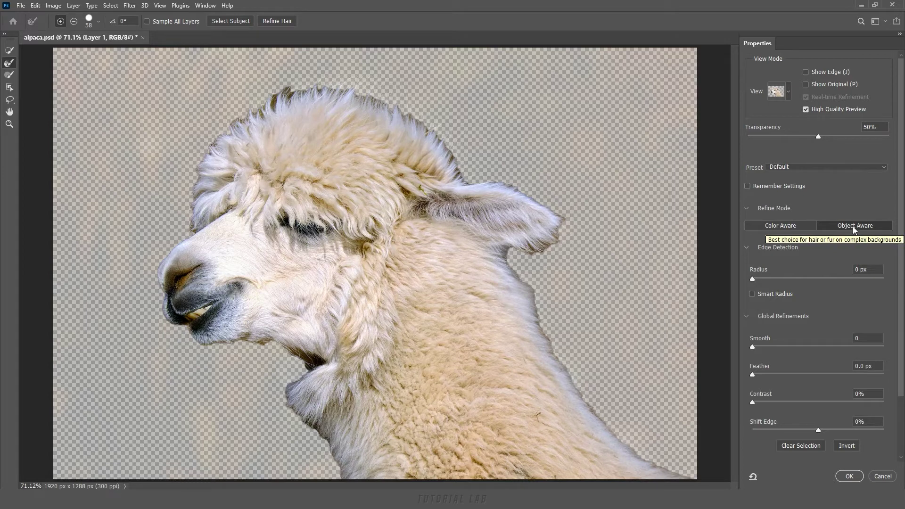
mouse_move(779, 226)
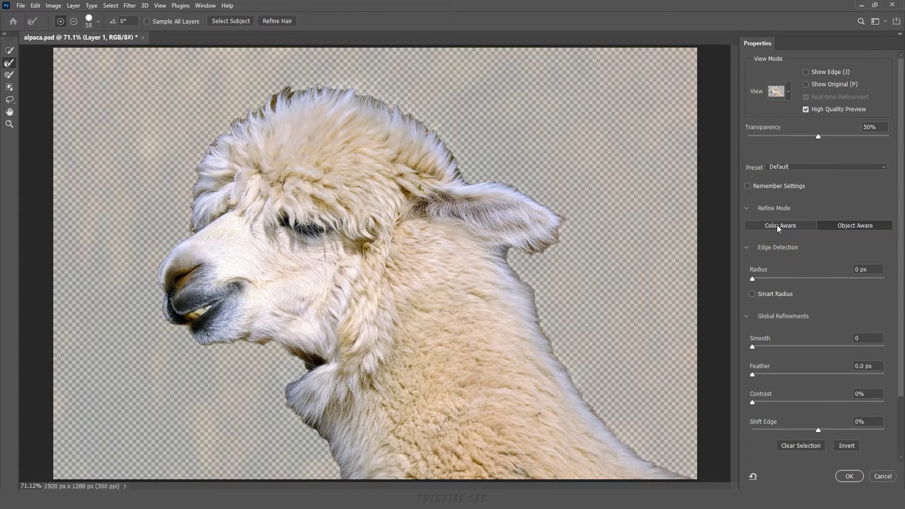
- Switch the edge refinement mode to Color Aware, then back to Object Aware
left_click(778, 225)
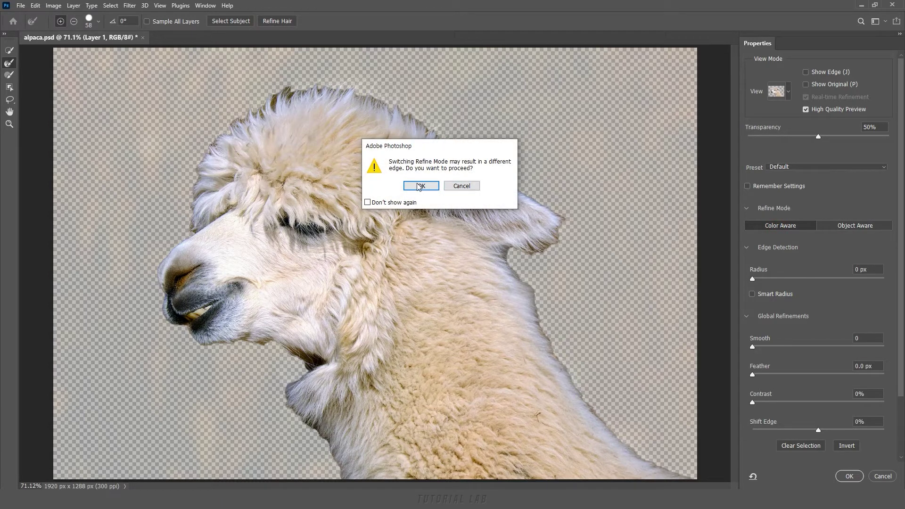
left_click(419, 186)
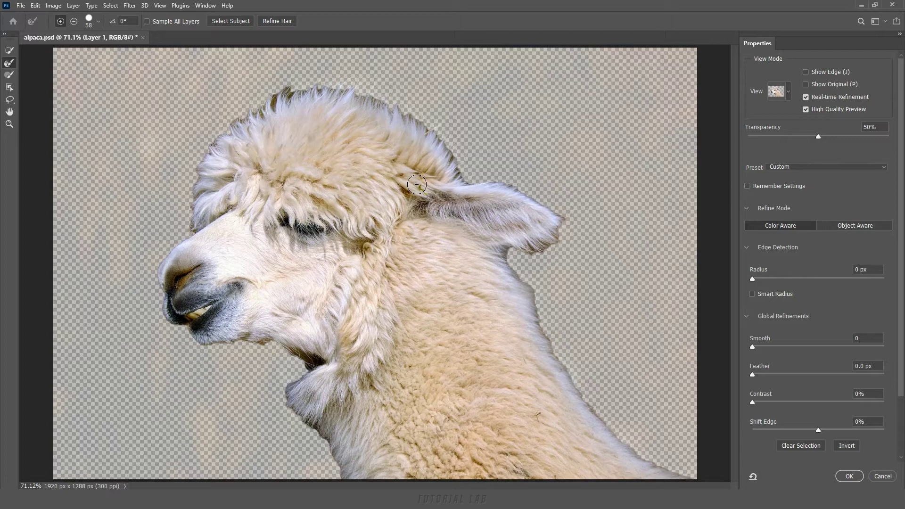
left_click(842, 227)
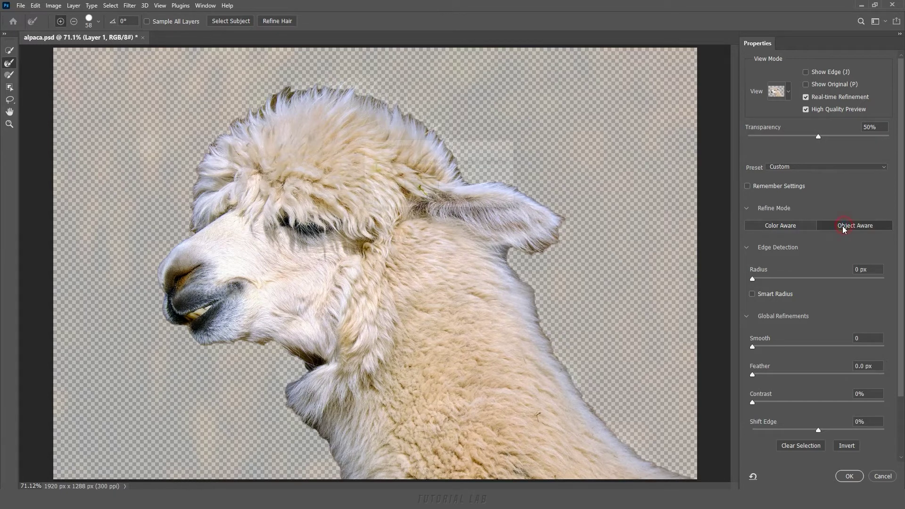
left_click(425, 186)
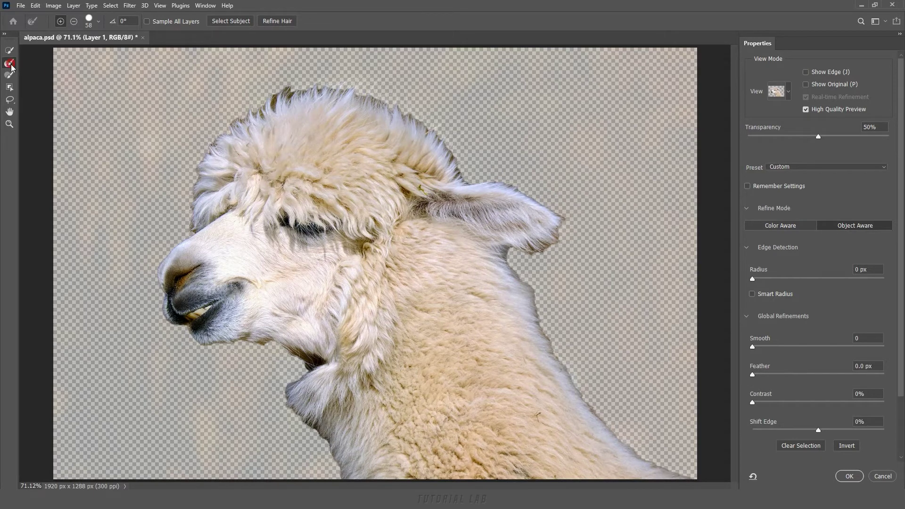
right_click(185, 199, "alt")
- Set the Refine Edge Brush to 86 px and refine the fur along the ear and neck
mouse_move(179, 215)
left_mouse_down()
mouse_move(238, 109)
mouse_move(345, 83)
mouse_move(420, 111)
mouse_move(450, 142)
mouse_move(459, 167)
mouse_move(493, 167)
mouse_move(497, 139)
mouse_move(445, 101)
mouse_move(330, 54)
mouse_move(346, 47)
left_mouse_up()
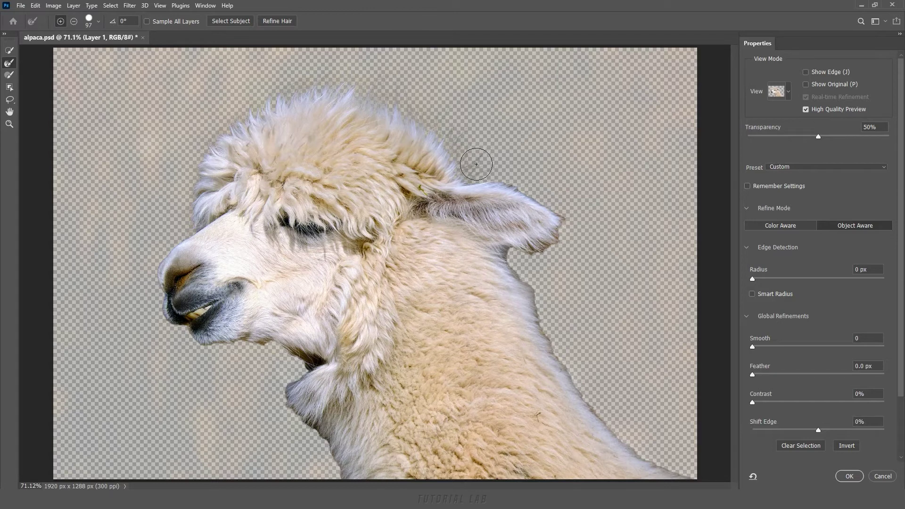
left_click_drag(484, 166, 480, 171)
left_click(476, 170)
left_click_drag(475, 169, 543, 315)
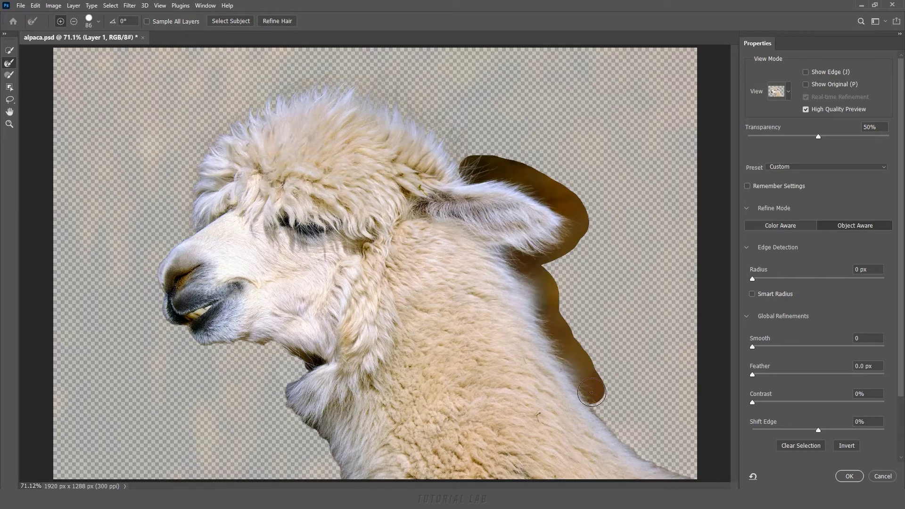
left_click_drag(543, 315, 682, 460)
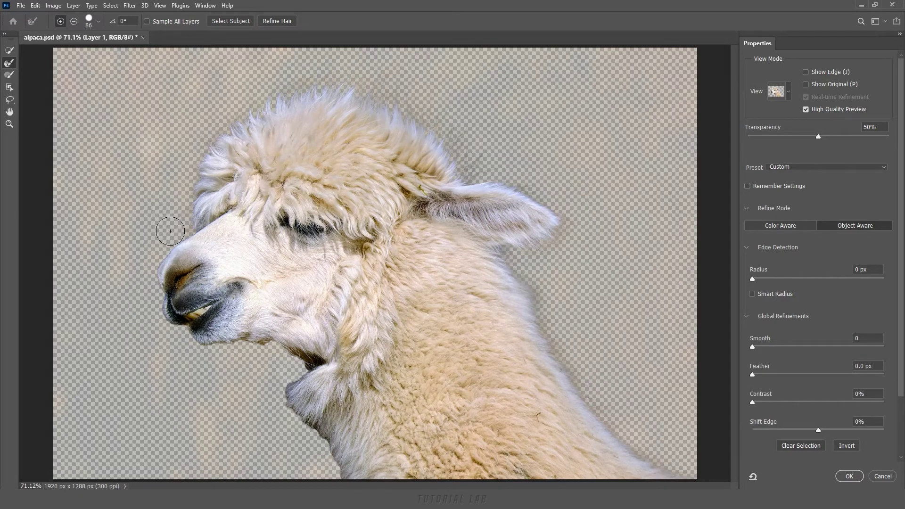
- Refine the nose edge at about 72 px, paint the under-jaw area back in, and shrink the refining brush to 36 px
mouse_move(152, 237)
left_mouse_down()
mouse_move(143, 241)
mouse_move(184, 329)
left_mouse_up()
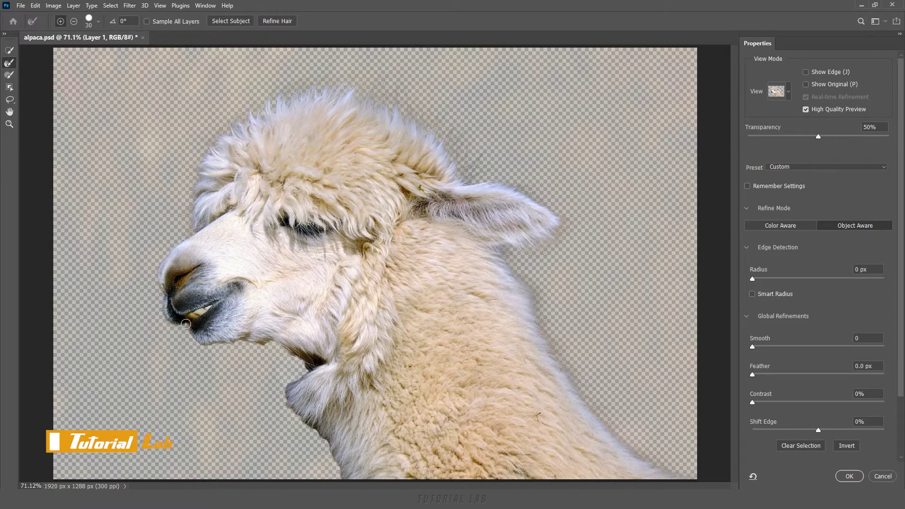
mouse_move(178, 342)
left_mouse_down()
mouse_move(264, 360)
mouse_move(283, 416)
left_mouse_up()
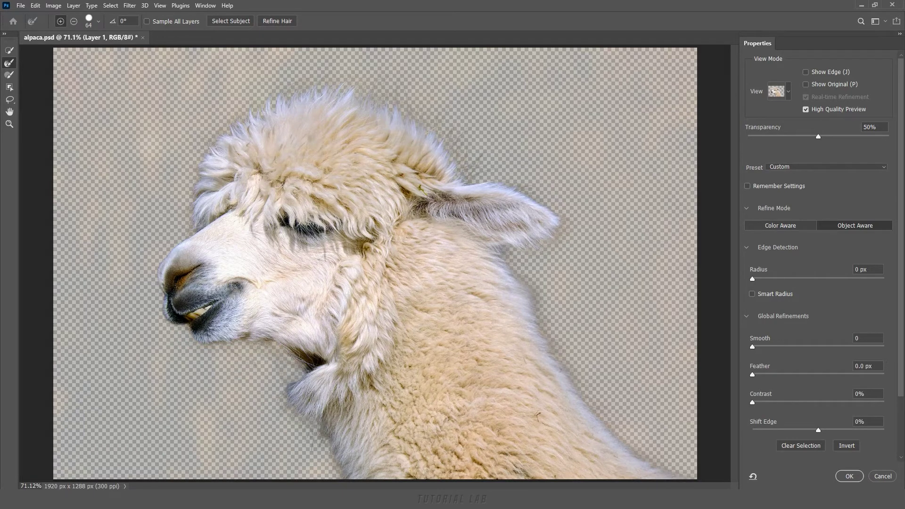
left_click(9, 75)
mouse_move(311, 339)
left_mouse_down()
mouse_move(294, 378)
mouse_move(266, 387)
left_mouse_up()
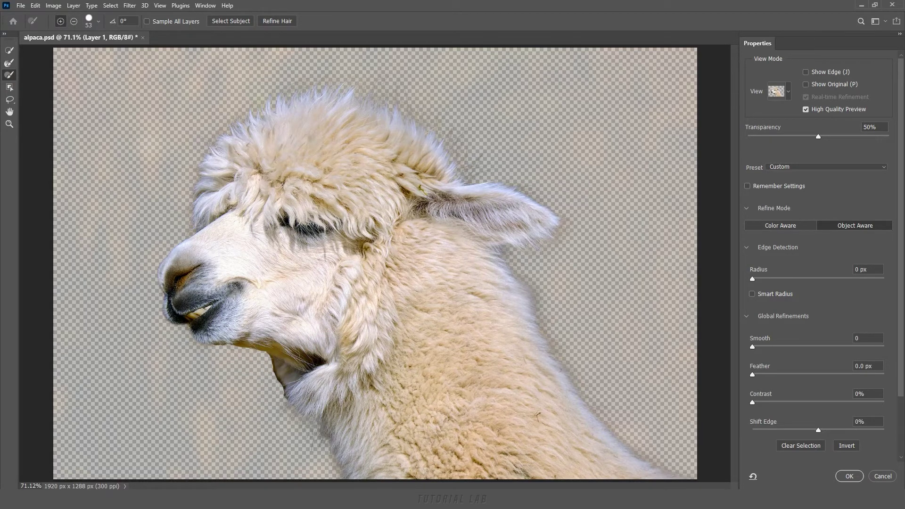
left_click(10, 62)
mouse_move(228, 377)
left_mouse_down()
mouse_move(216, 360)
mouse_move(273, 412)
left_mouse_up()
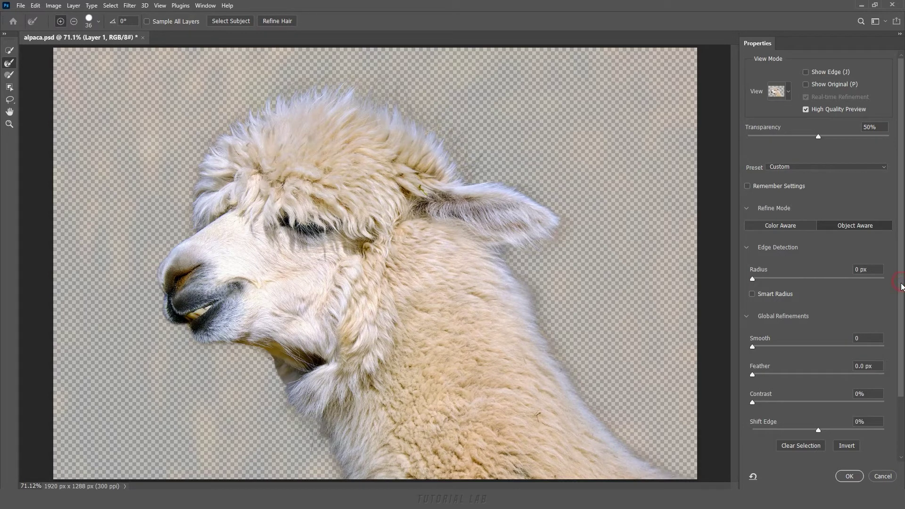
left_click_drag(901, 285, 901, 387)
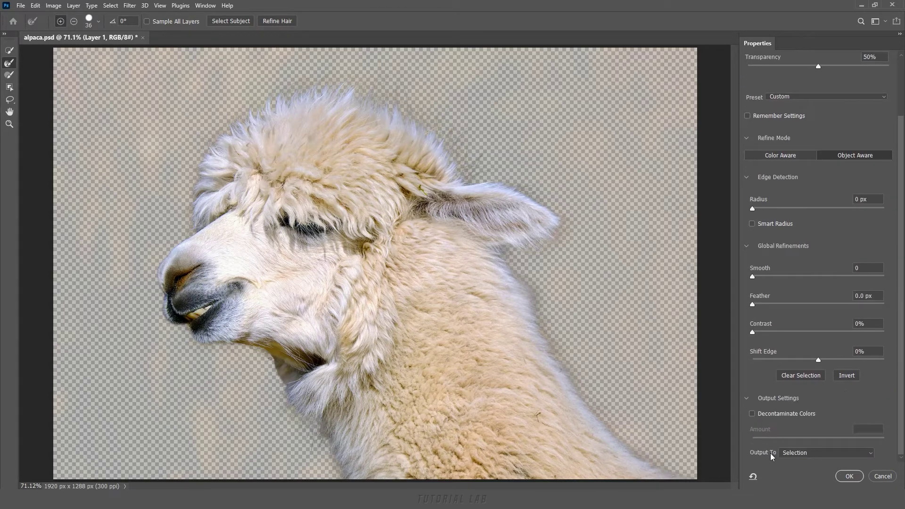
- Output the refined selection as a New Layer with Layer Mask
left_click(815, 453)
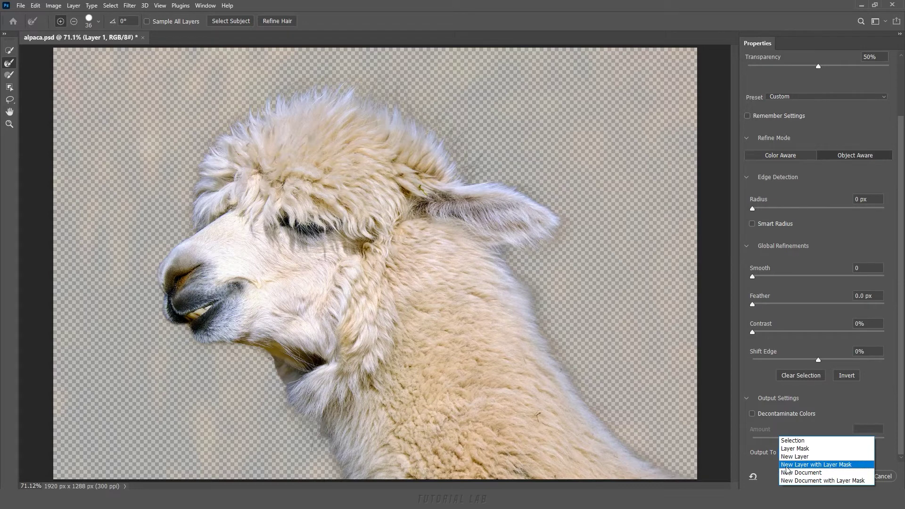
left_click(817, 465)
left_click(848, 476)
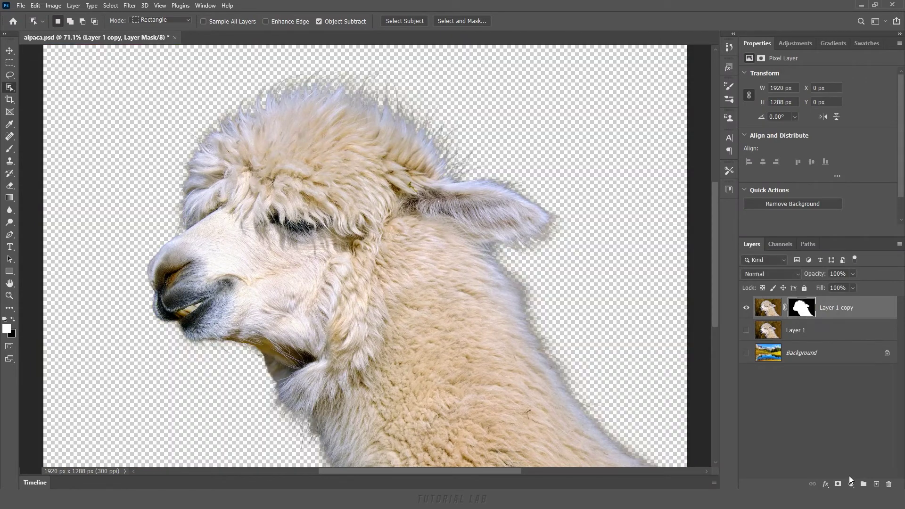
- Rename the masked layer to 'Refine Edge brush Tool'
double_click(843, 308)
type("Refine Edge brush Tool")
key("Return")
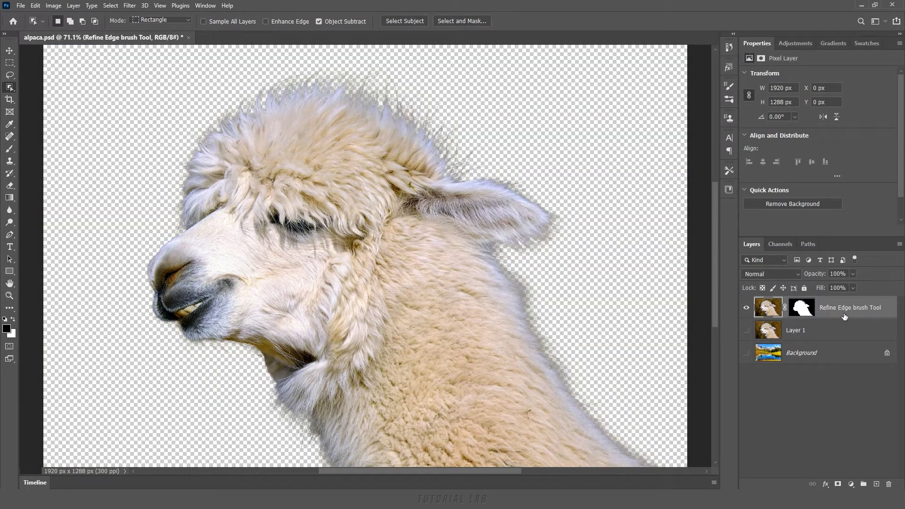
- Add a dark grey Solid Color fill layer (#212121) above Layer 1
left_click(839, 335)
left_click(852, 484)
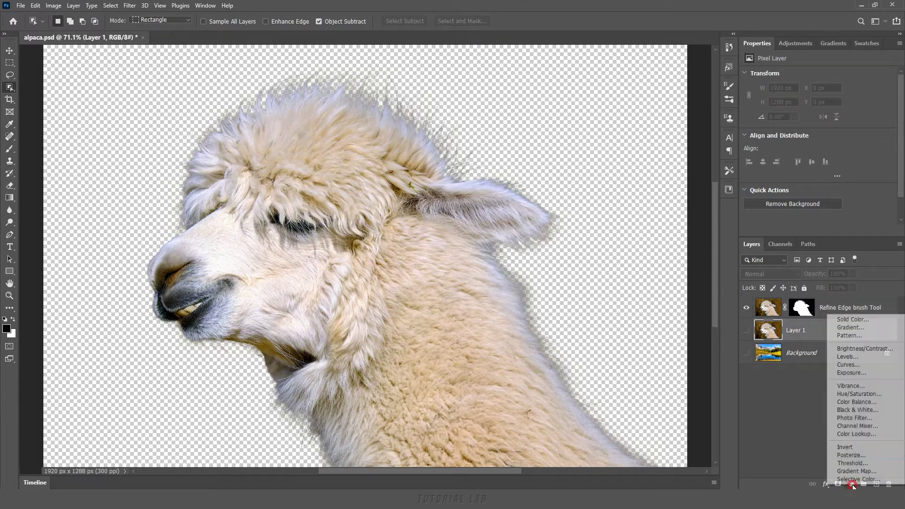
left_click(862, 320)
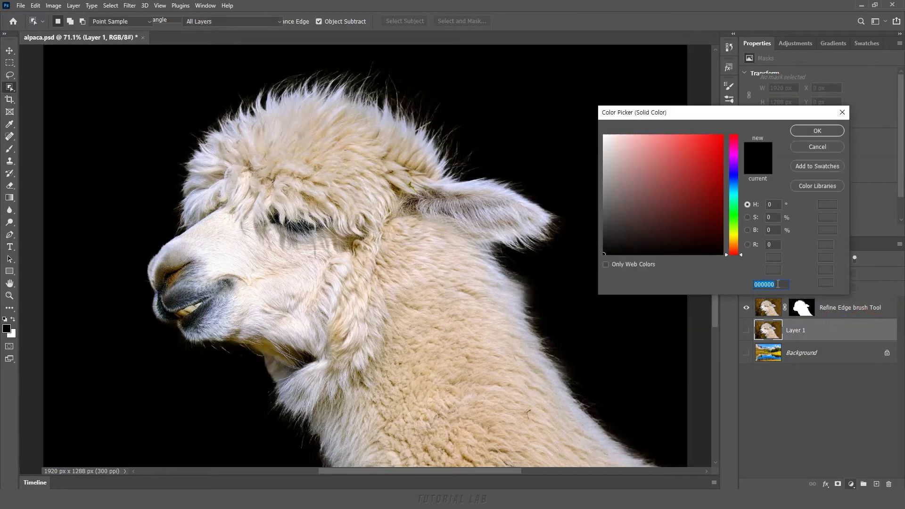
left_click_drag(620, 248, 603, 239)
left_click(817, 132)
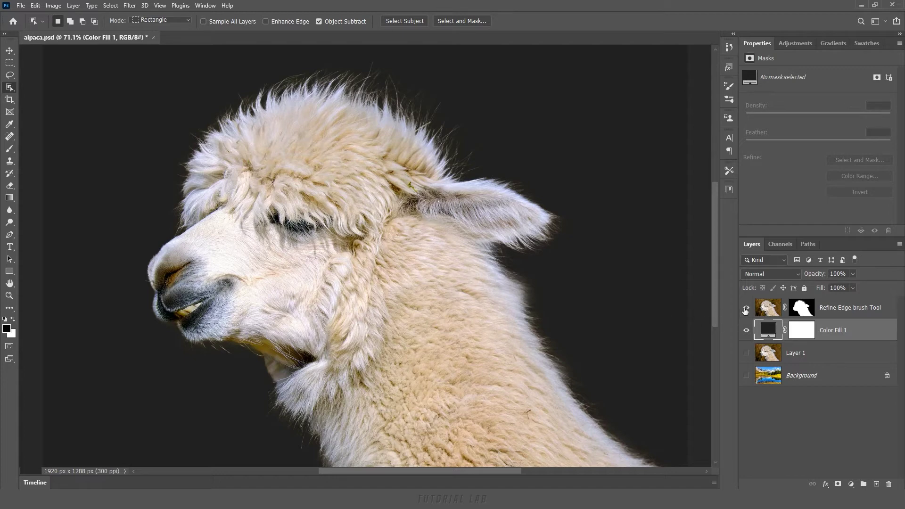
- Hide the cut-out and Color Fill 1 layers so only Layer 1 is visible and active
left_click(745, 307)
left_click(746, 330)
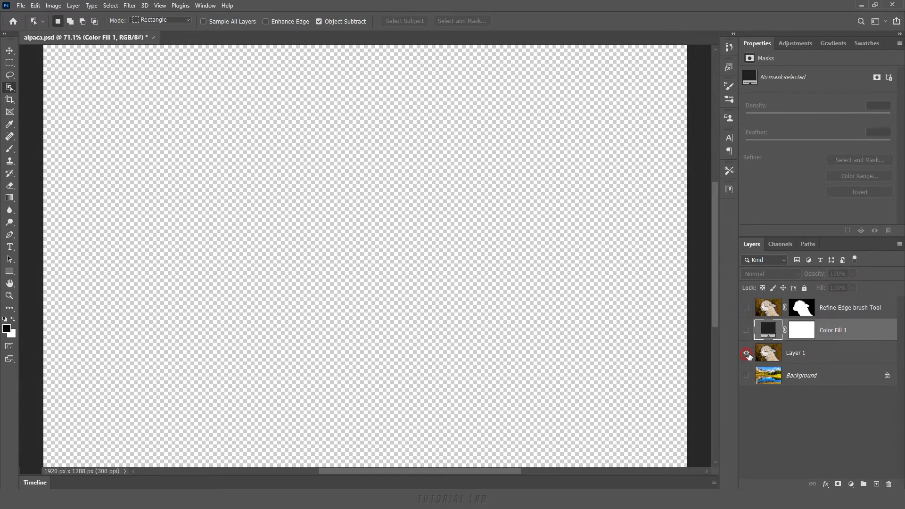
left_click(746, 354)
left_click(813, 358)
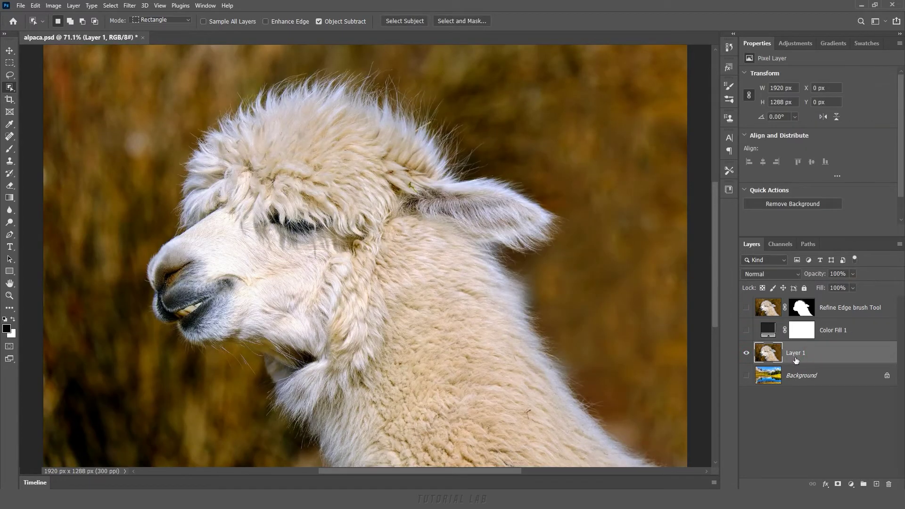
- Reopen Select and Mask, Select Subject, and compare each view mode before settling on Overlay
left_click(456, 19)
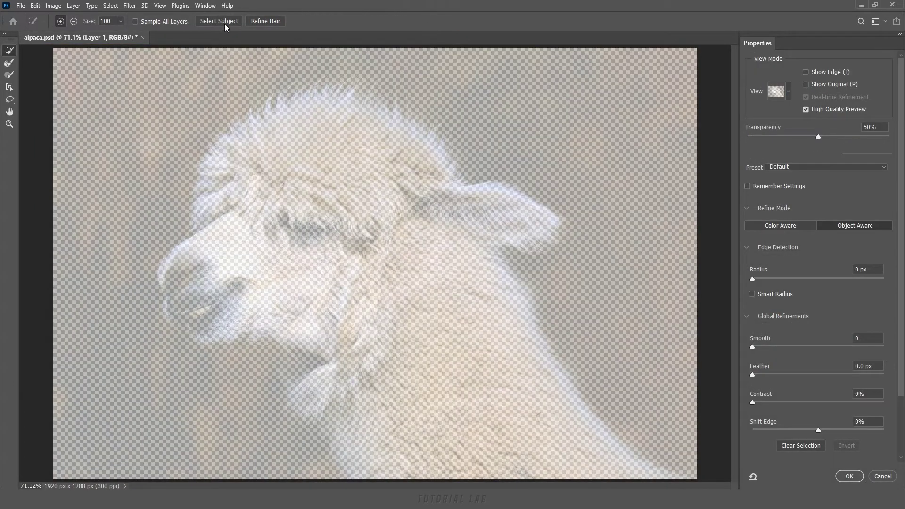
left_click(224, 23)
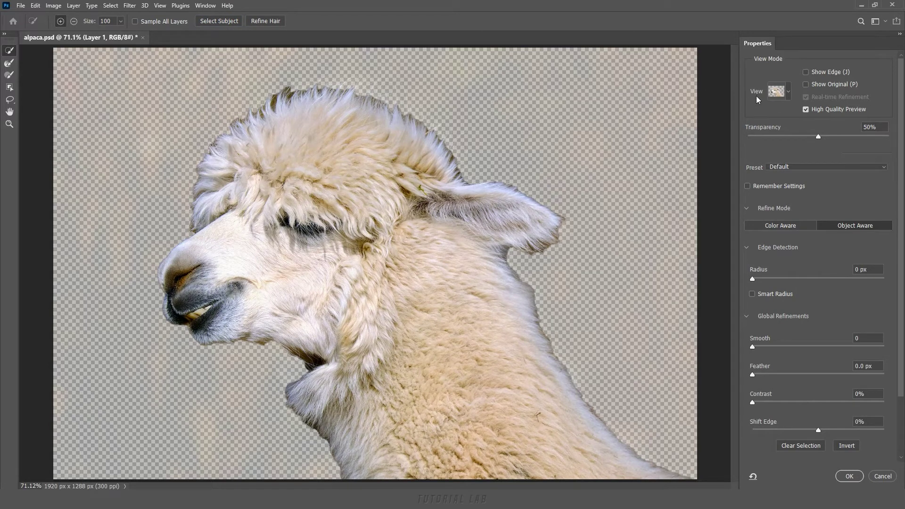
left_click(786, 95)
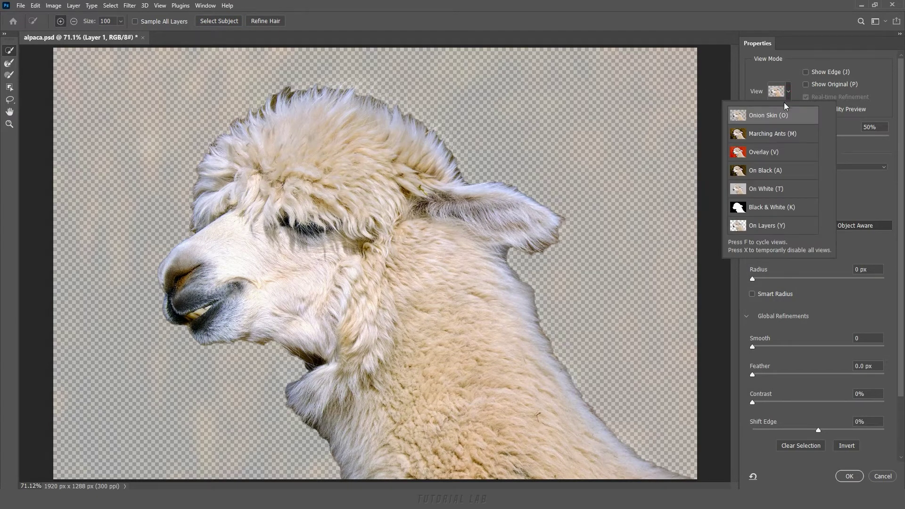
left_click(771, 137)
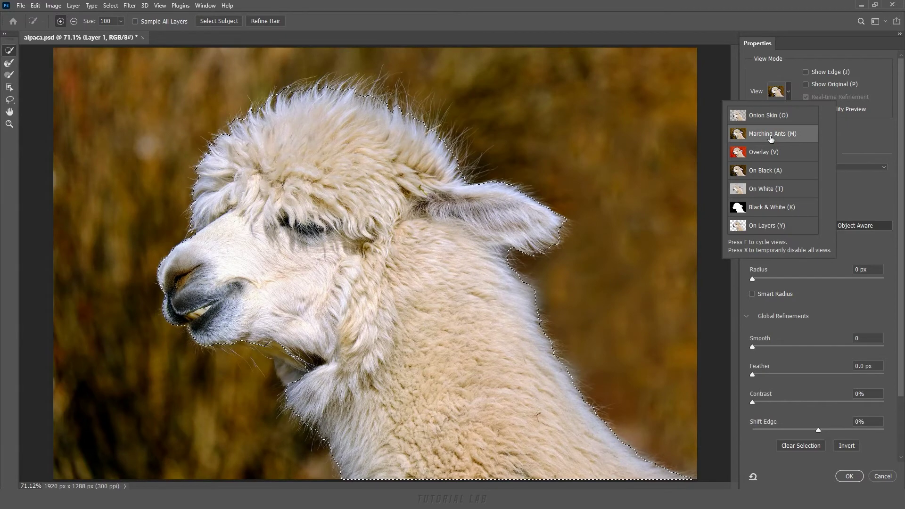
left_click(758, 154)
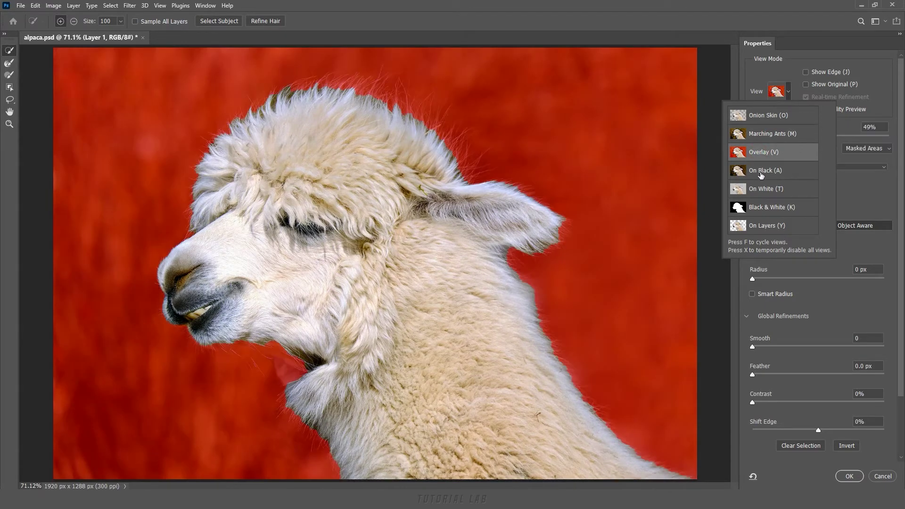
left_click(761, 175)
left_click(761, 190)
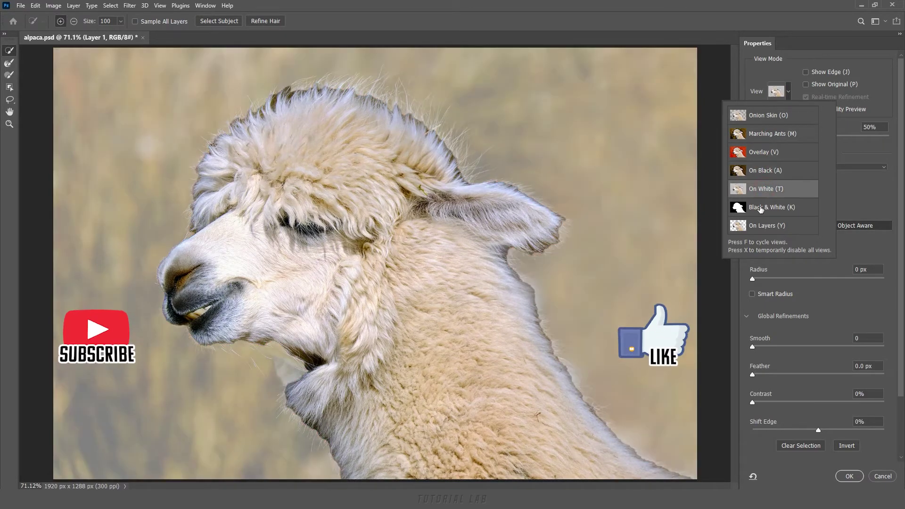
left_click(760, 208)
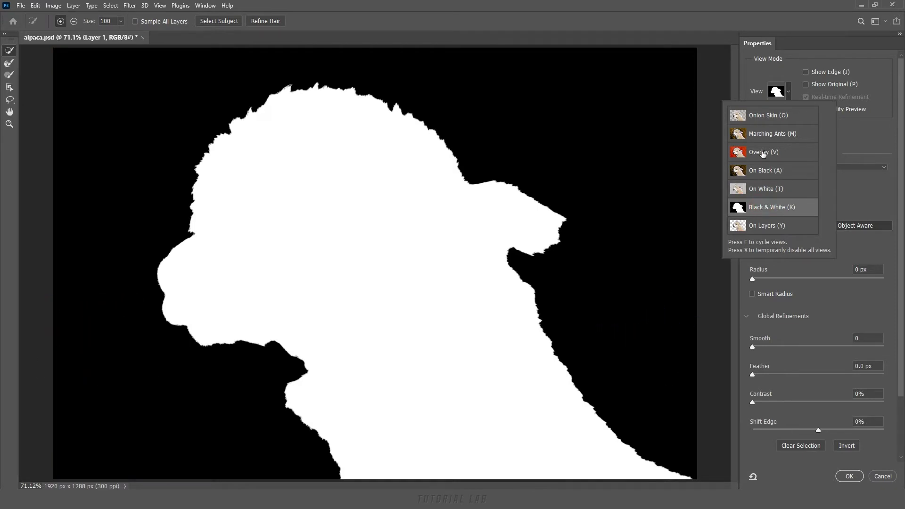
left_click(762, 154)
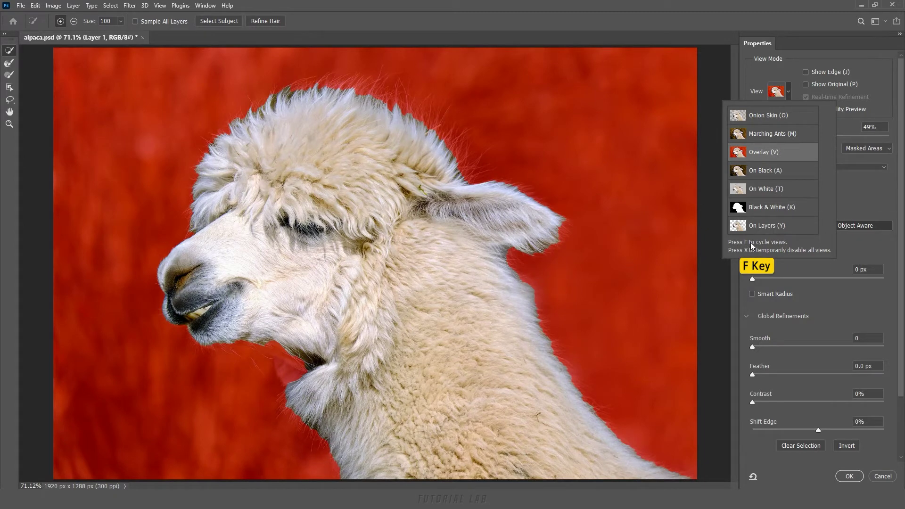
- Cycle views with F and toggle the preview off and on with X, keeping Overlay
key("f")
key("f")
key("f")
key("f")
key("f")
key("f")
key("f")
key("x")
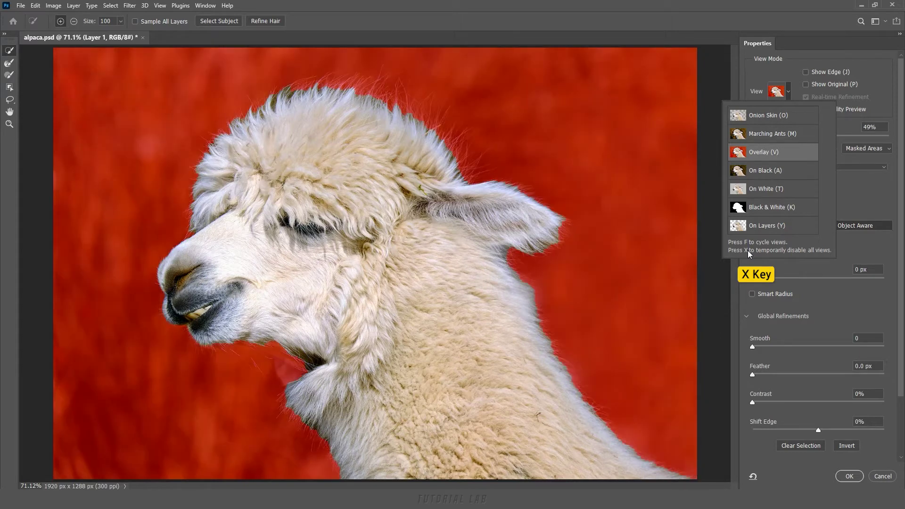
key("x")
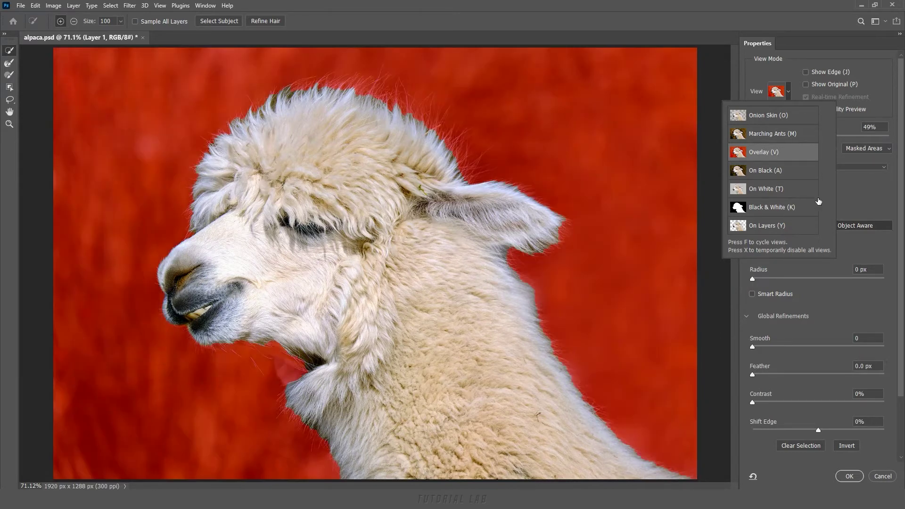
left_click(847, 191)
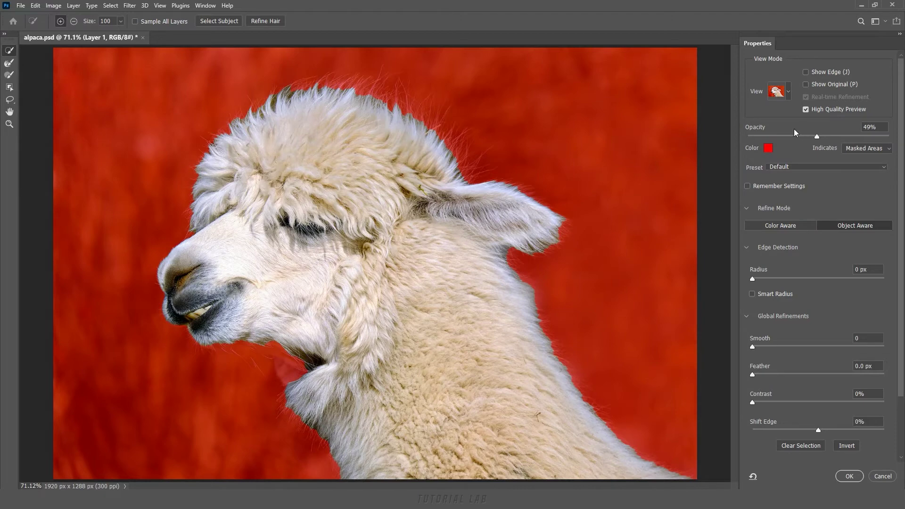
- Set the red overlay opacity to 50%, previewing blue and green colours but keeping red
left_click_drag(817, 136, 870, 139)
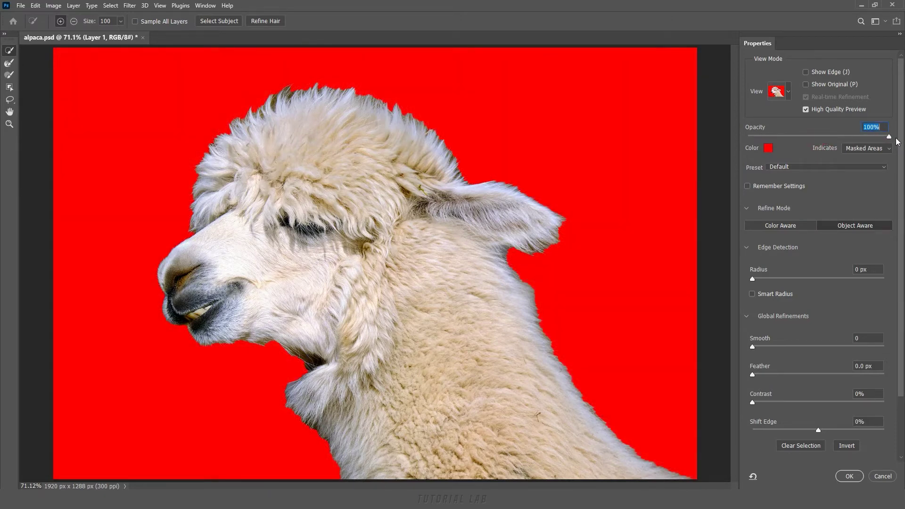
left_click_drag(889, 140, 751, 137)
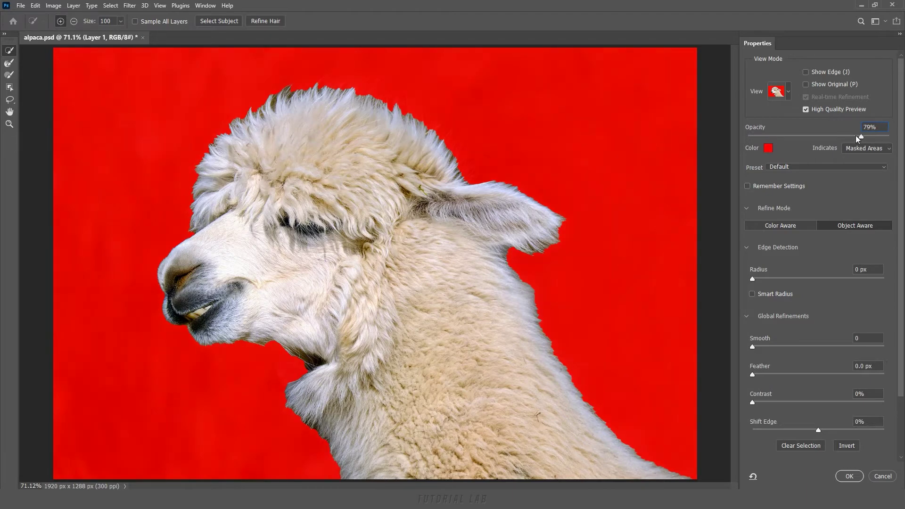
left_click_drag(747, 137, 818, 140)
left_click(768, 148)
left_click_drag(739, 253, 743, 143)
left_click_drag(740, 157, 741, 210)
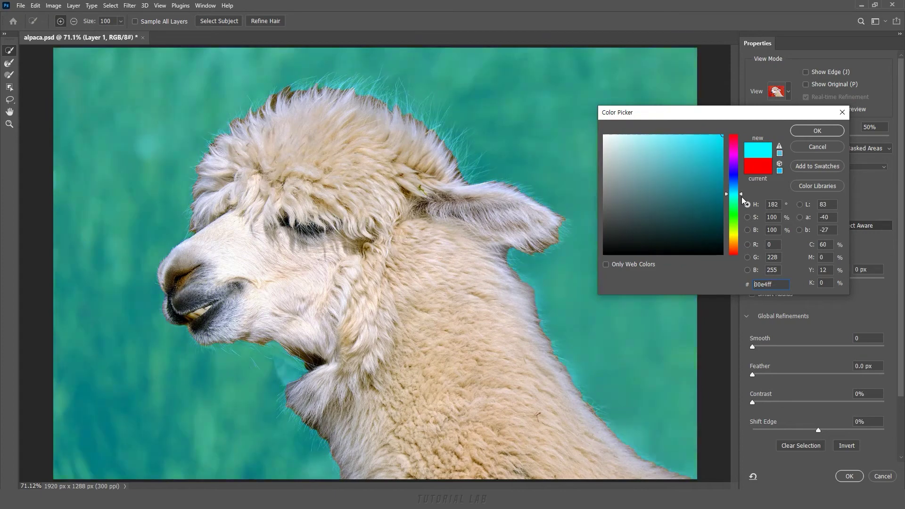
left_click(814, 147)
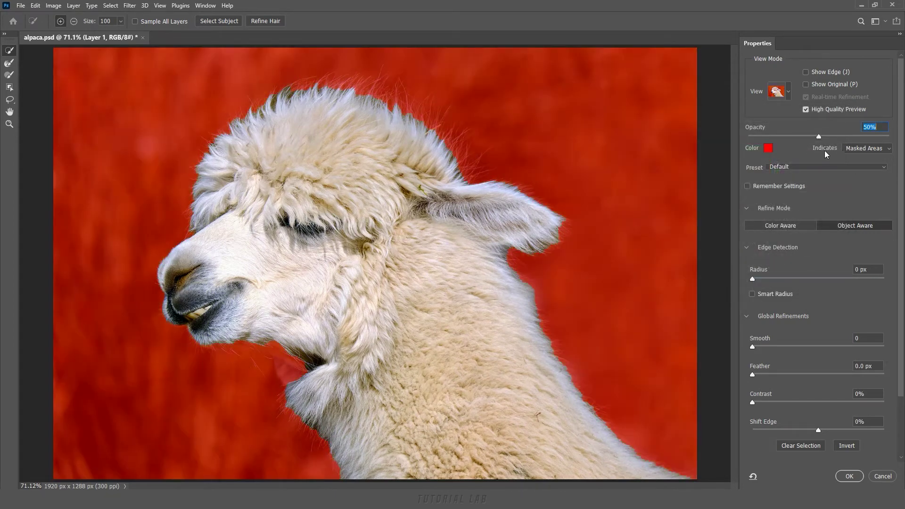
- Toggle the overlay to Selected Areas and back to Masked Areas, then disable High Quality Preview
left_click(846, 148)
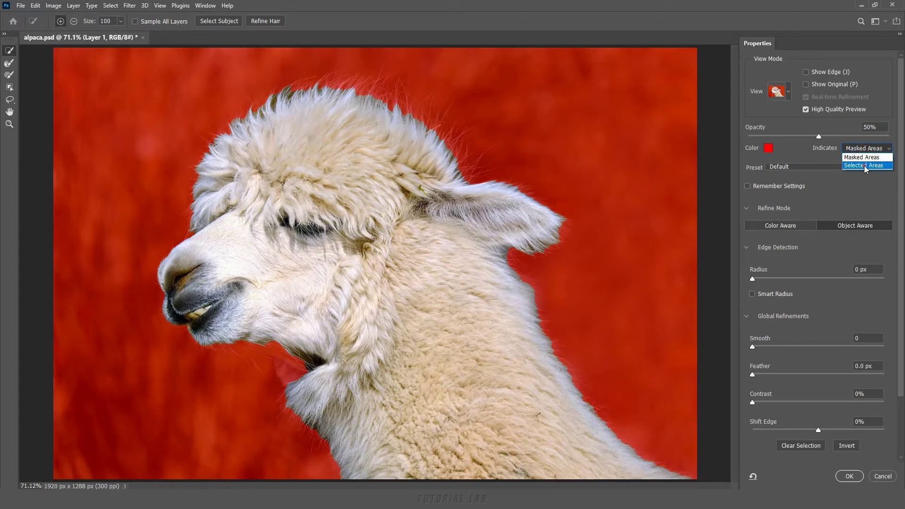
left_click(864, 166)
left_click(862, 150)
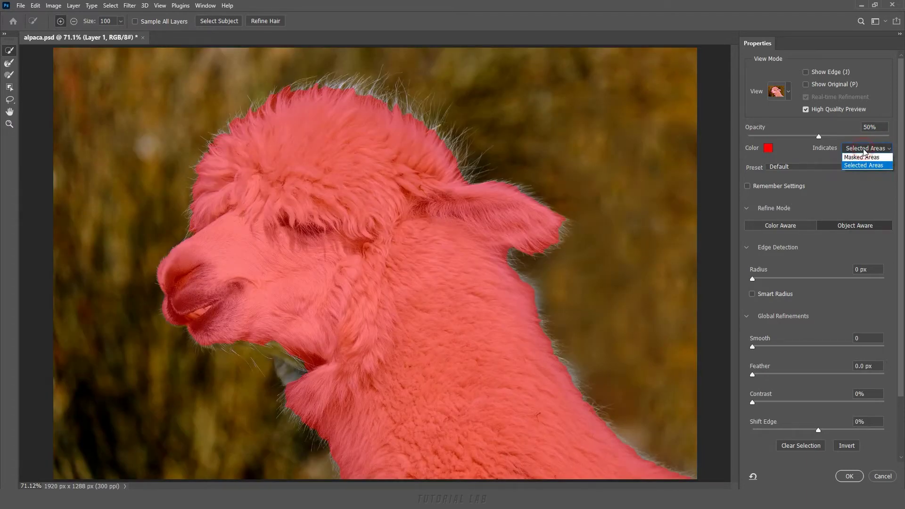
left_click(857, 157)
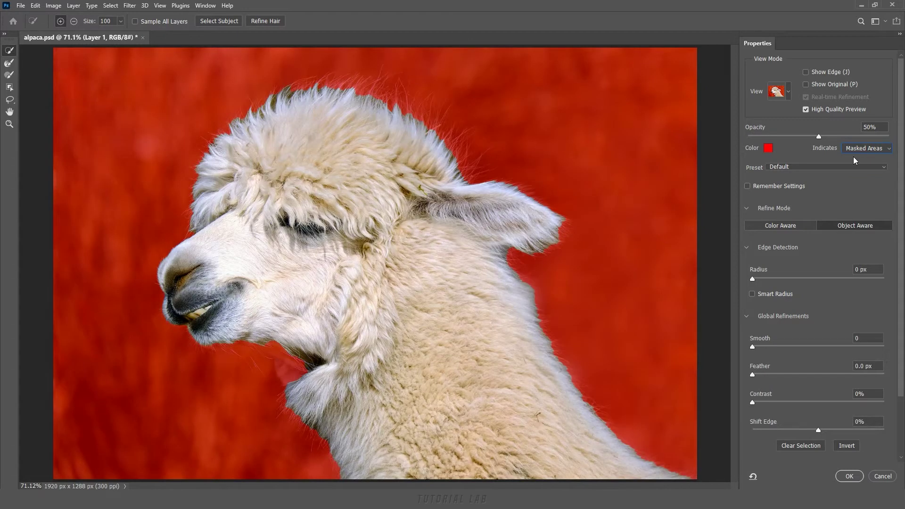
left_click(804, 111)
- Switch the preview to Onion Skin, compare against the original twice, then enable Show Edge
key("o")
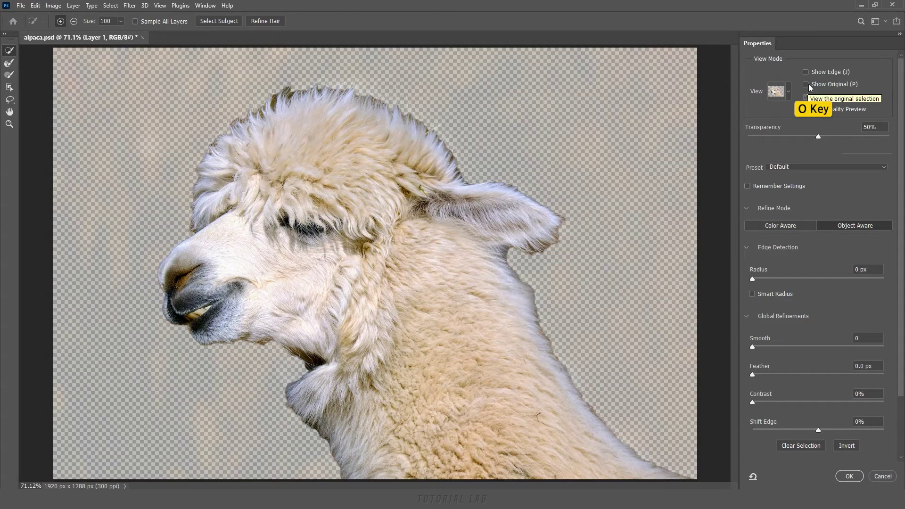
left_click(805, 84)
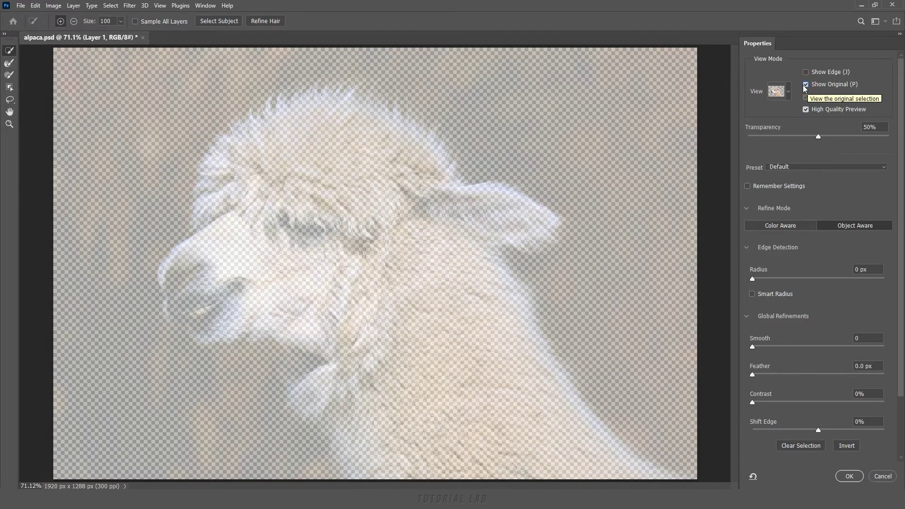
left_click(804, 85)
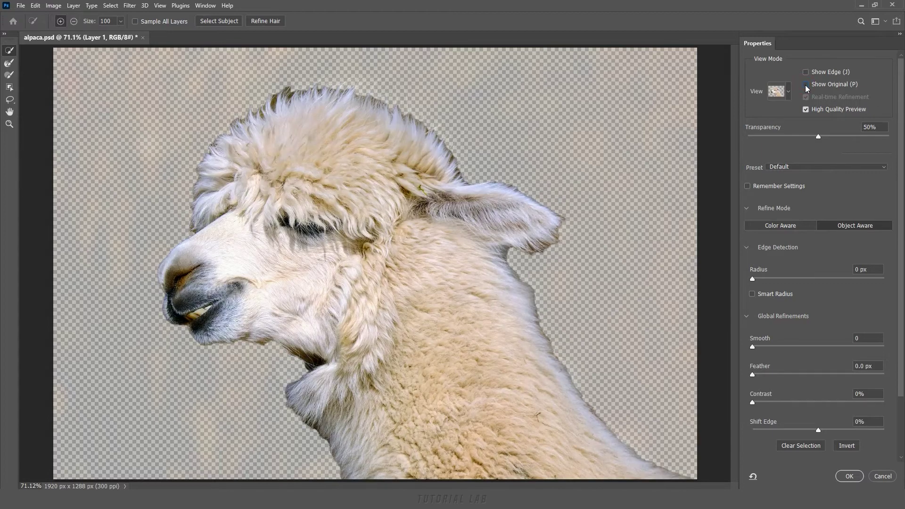
left_click(805, 84)
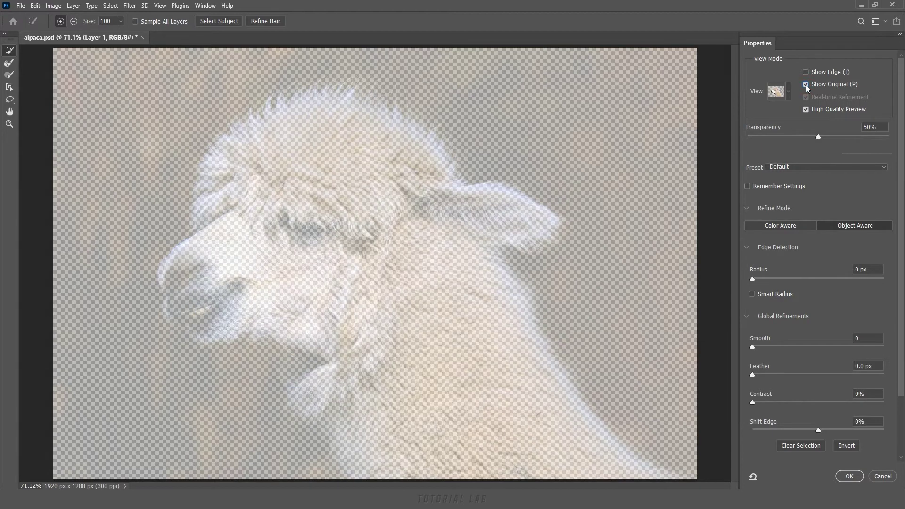
left_click(806, 85)
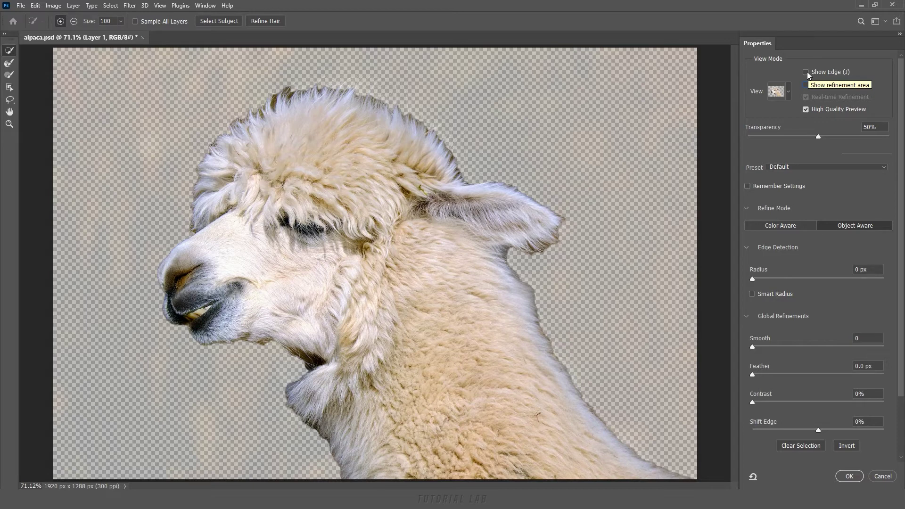
left_click(805, 72)
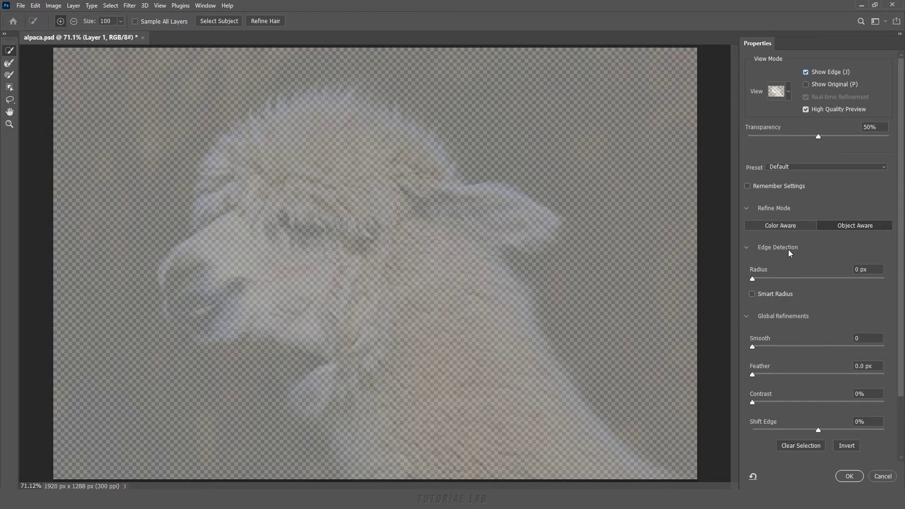
- Widen Edge Detection Radius to 71 px, then try the Refine Edge Brush in Color Aware mode
left_click_drag(752, 279, 849, 280)
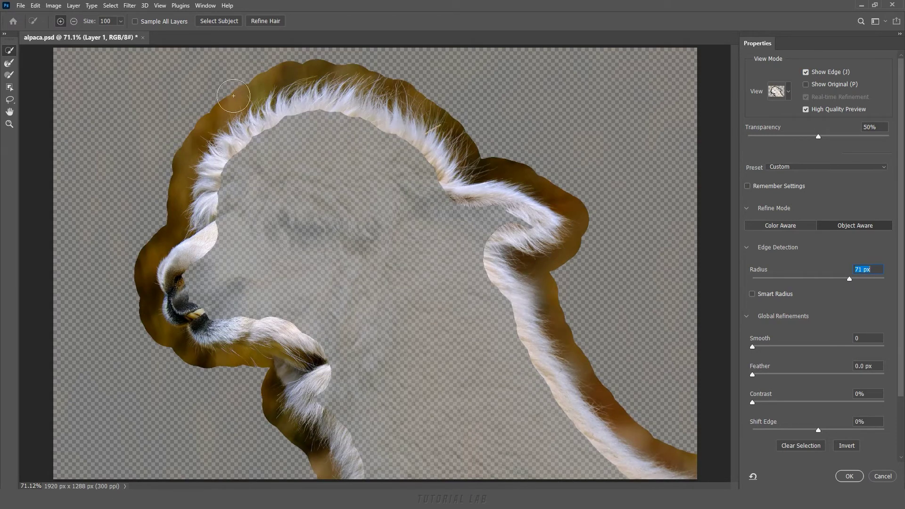
left_click(10, 66)
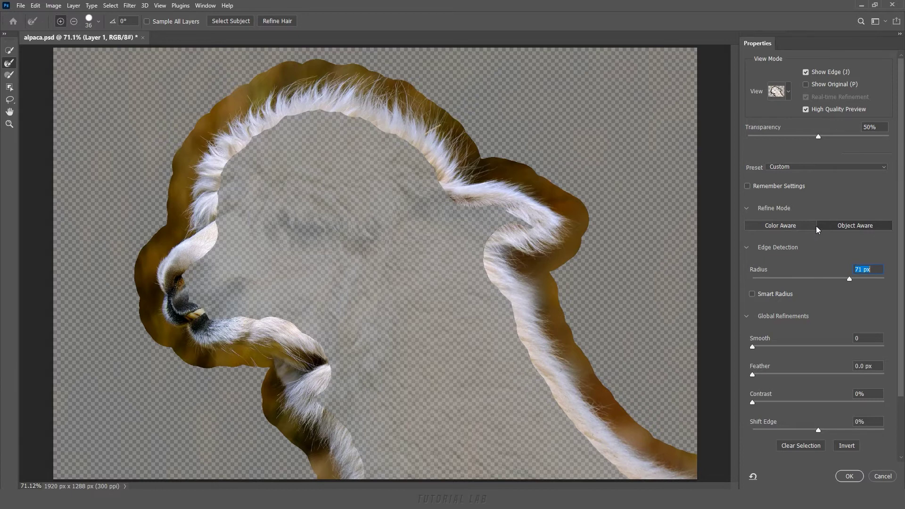
left_click(787, 225)
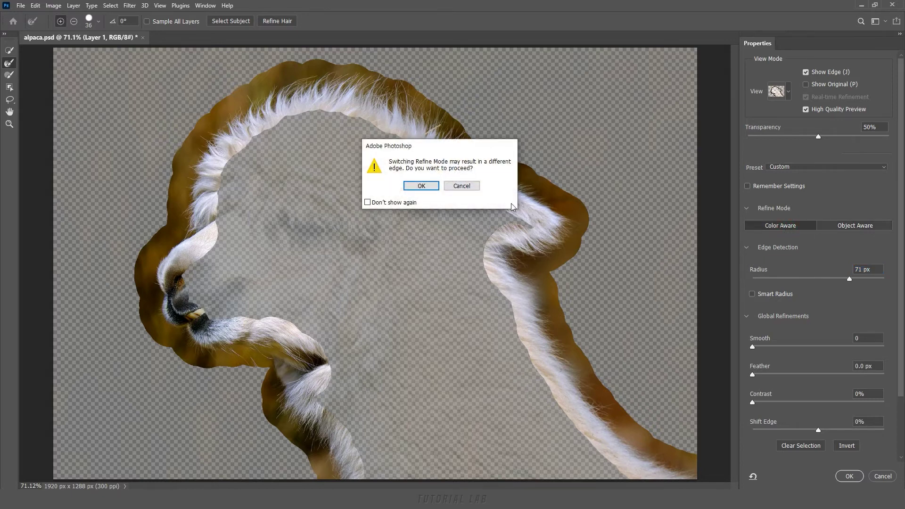
left_click(426, 186)
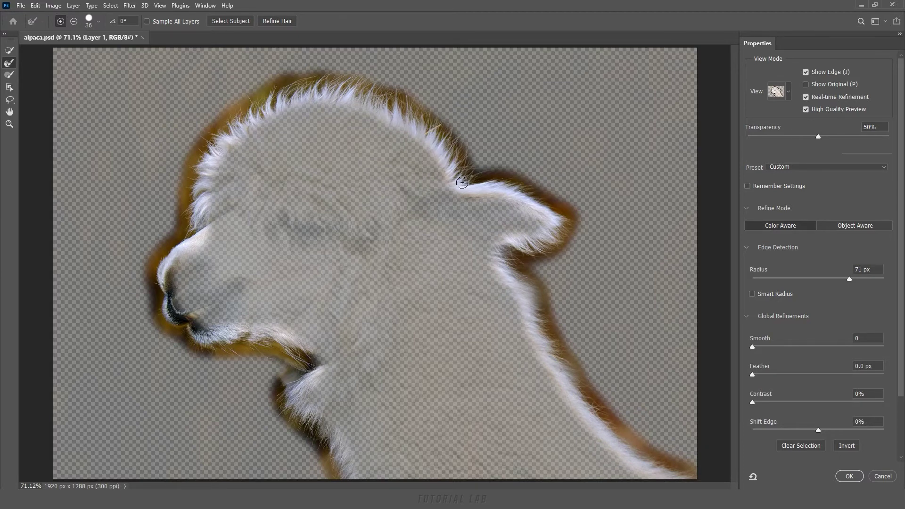
left_click(840, 227)
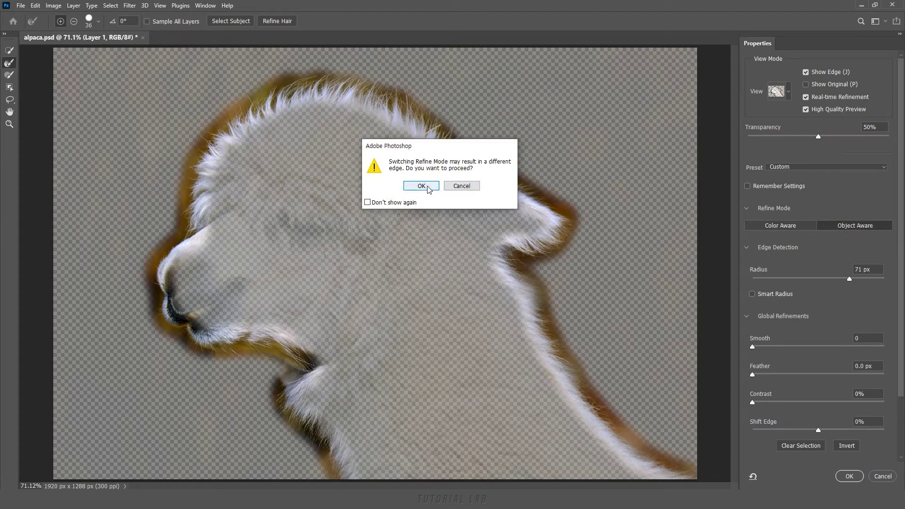
left_click(428, 188)
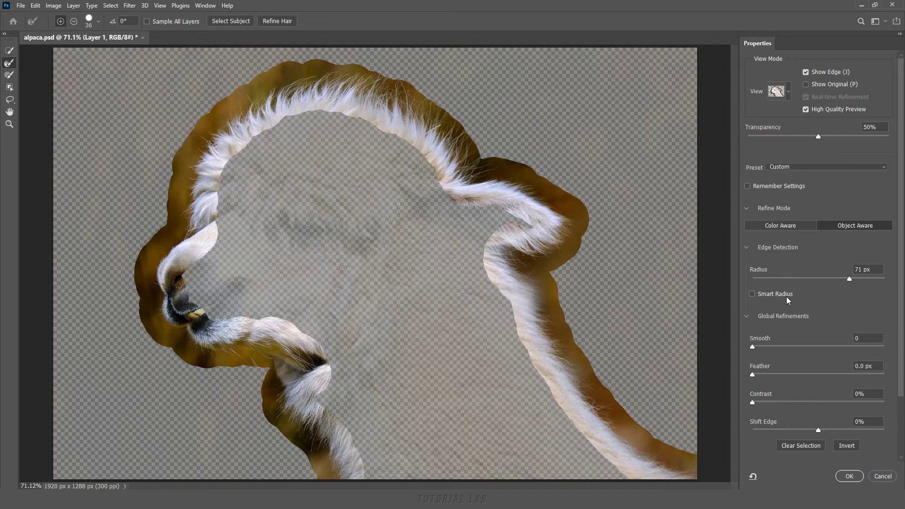
- Turn on Smart Radius, comparing it off and on once
left_click(752, 294)
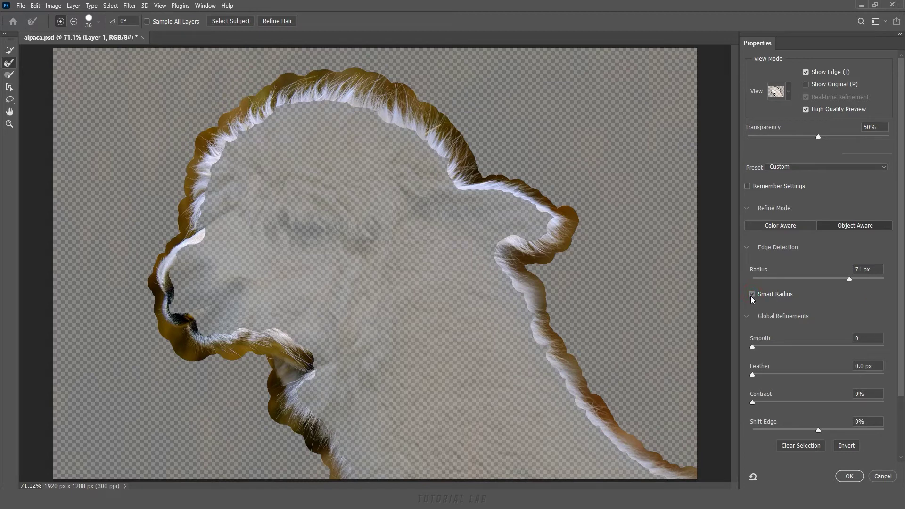
left_click(752, 294)
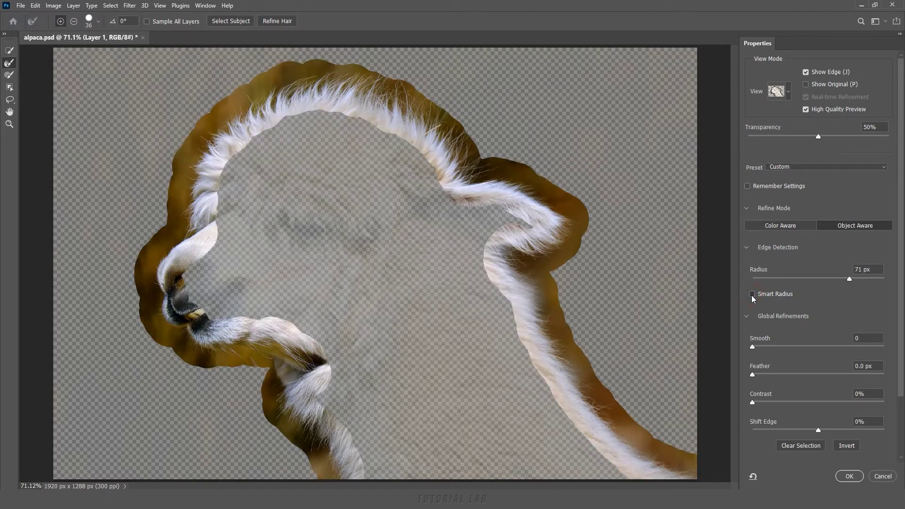
left_click(751, 294)
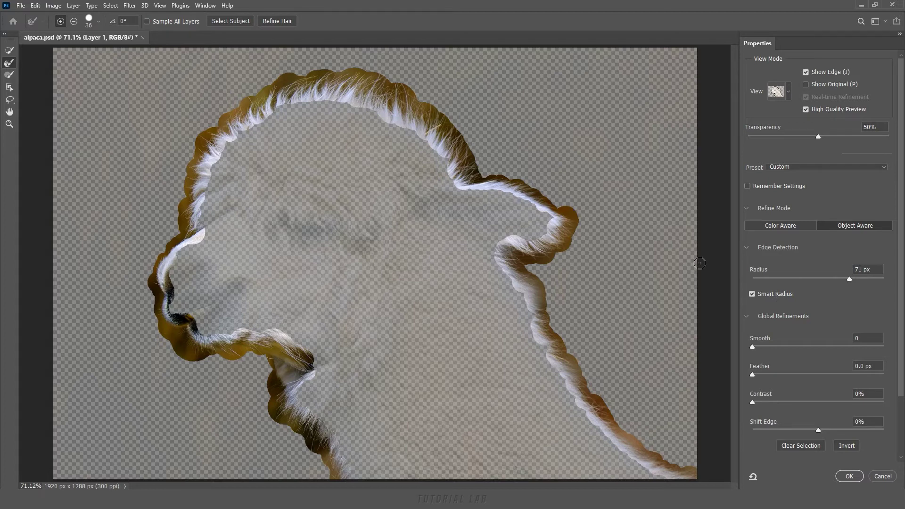
- Output the refinement as a new layer with layer mask
scroll(892, 382, "down", 2)
scroll(892, 382, "down", 2)
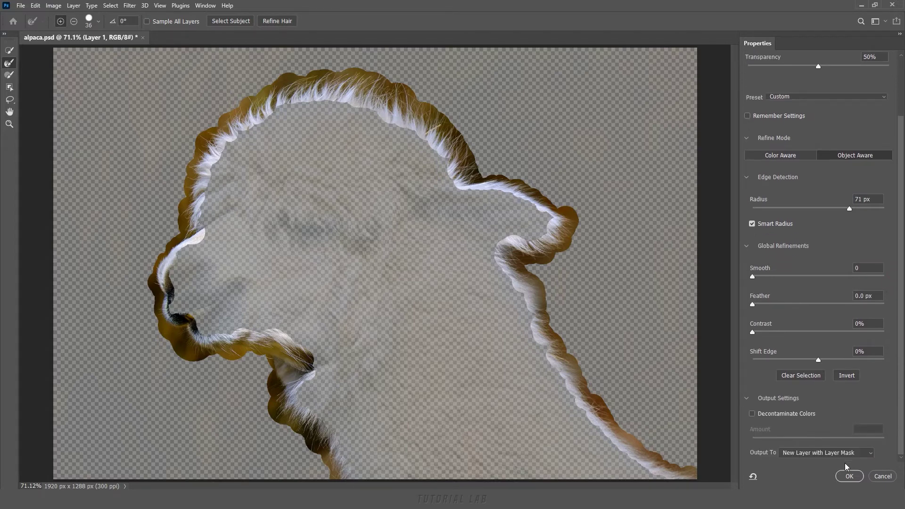
left_click(849, 477)
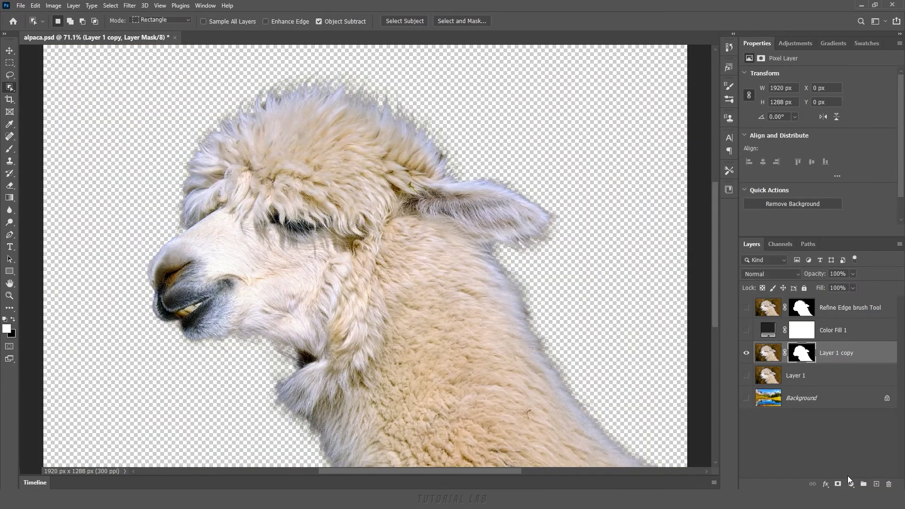
- Move the new masked layer to the top and rename it 'Edge Detection'
left_click_drag(854, 354, 850, 306)
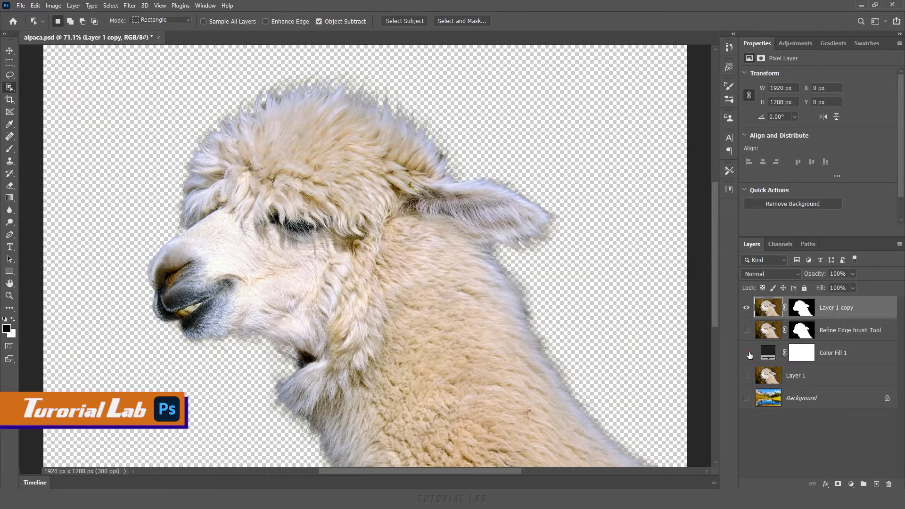
left_click(746, 353)
double_click(837, 307)
type("Edge Detection")
key("Return")
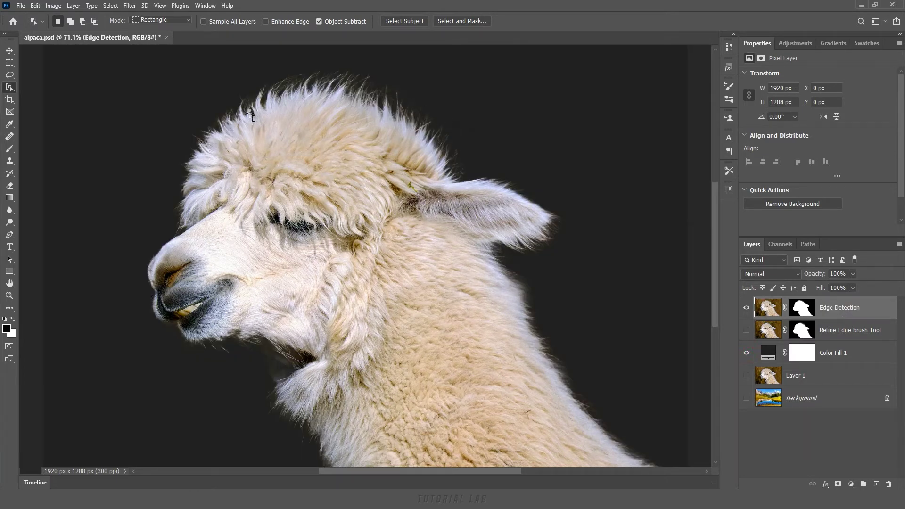
- Compare the two cut-out layers, hide Color Fill 1, and reopen the Edge Detection mask
left_click(746, 307)
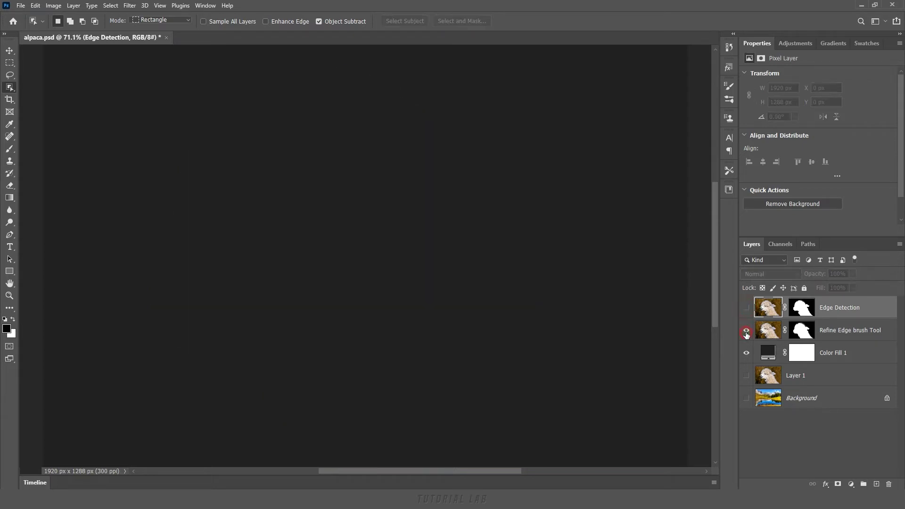
left_click(745, 330)
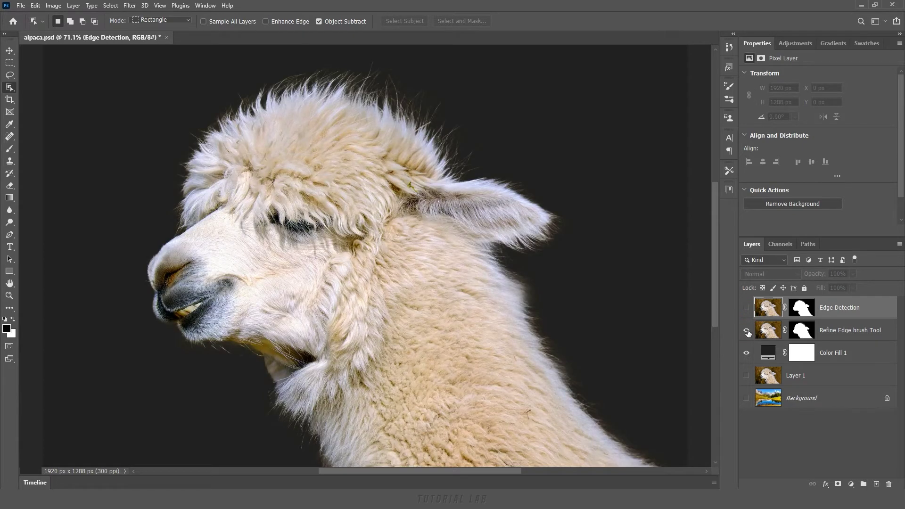
left_click(745, 330)
left_click(745, 307)
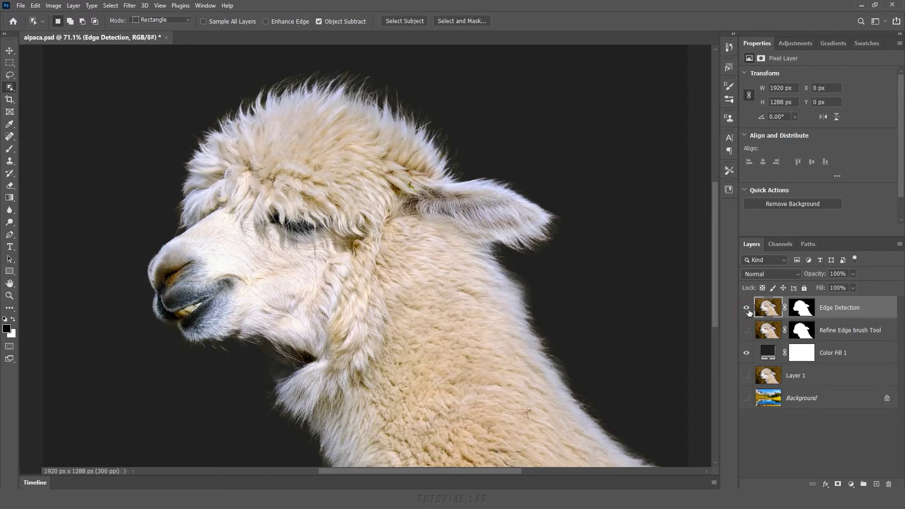
left_click(746, 353)
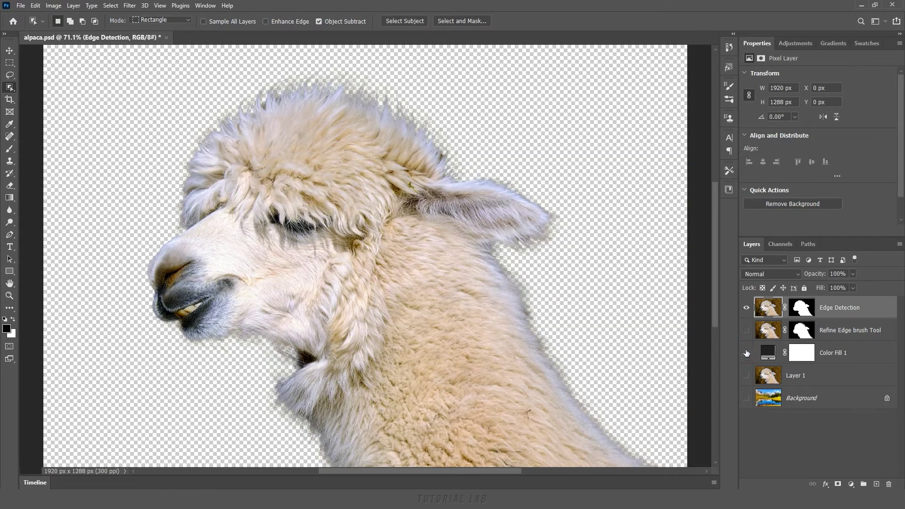
left_click(802, 312)
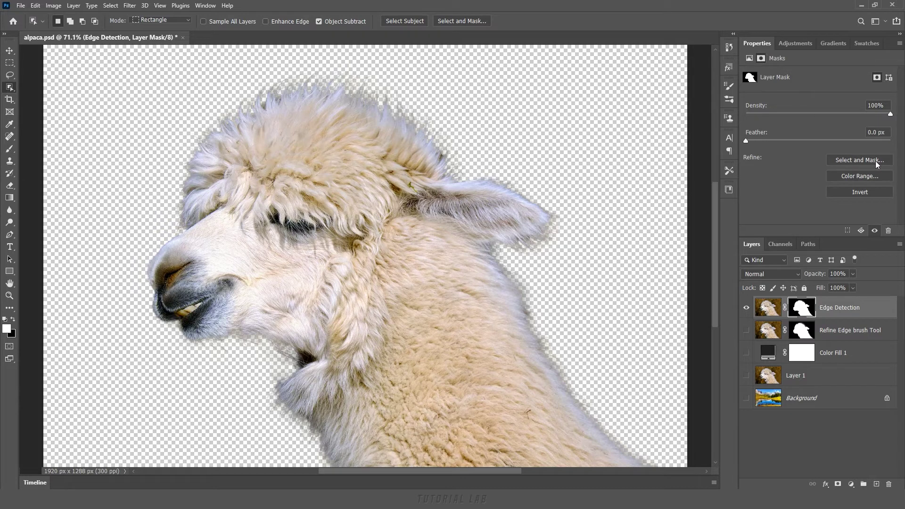
double_click(803, 311)
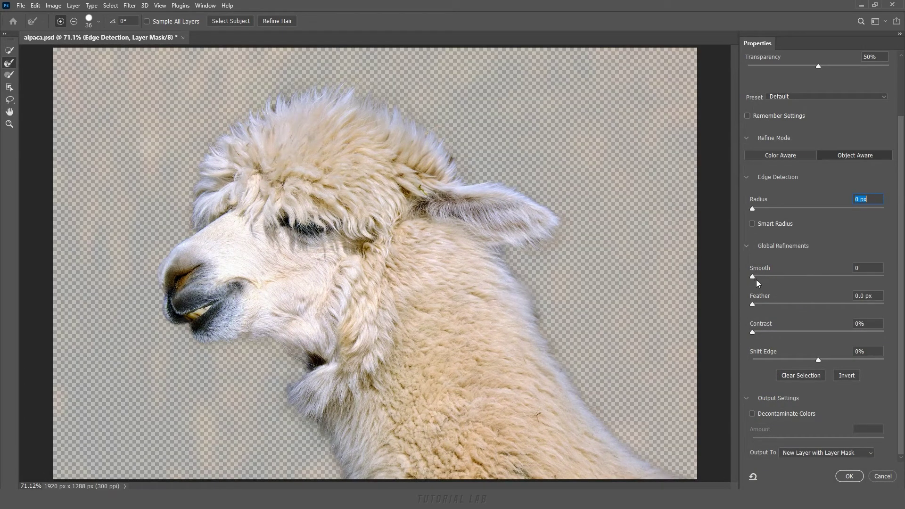
- In Overlay view, paint a 40 px test patch right of the ear and push Smooth to 100
key("v")
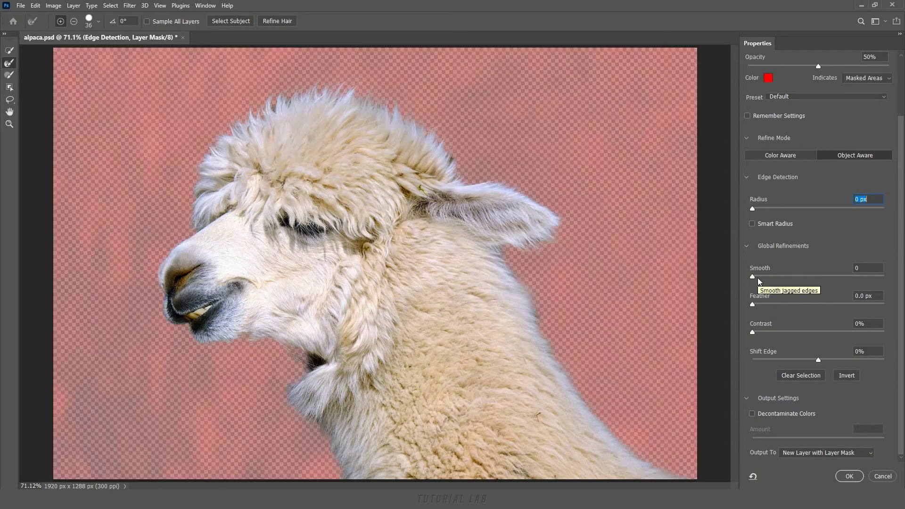
left_click(9, 74)
key("bracketleft")
key("bracketleft")
left_click_drag(616, 138, 615, 193)
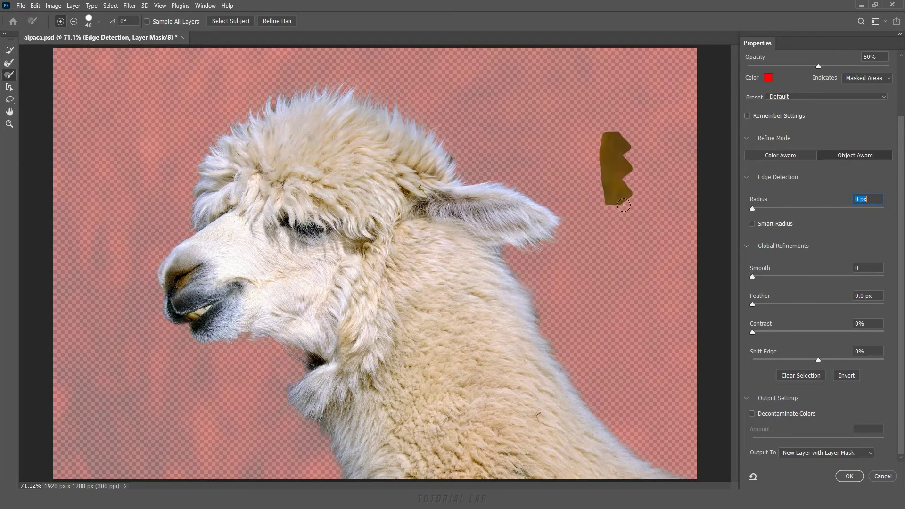
left_click_drag(752, 277, 765, 277)
left_click_drag(848, 281, 878, 278)
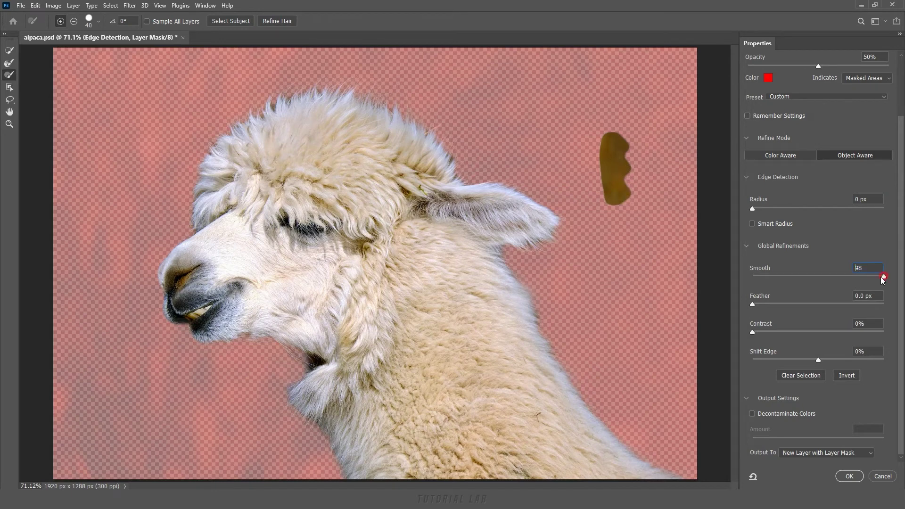
- Reset Smooth to 0 and set Feather to 0.2 px in Black & White view
left_click_drag(752, 281, 749, 282)
key("k")
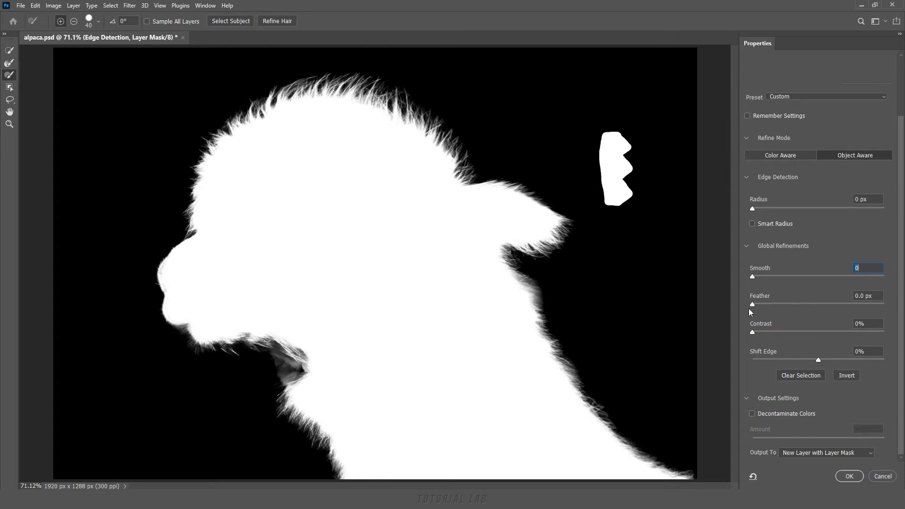
mouse_move(752, 304)
left_mouse_down()
mouse_move(813, 306)
mouse_move(748, 304)
left_mouse_up()
type("0.2")
key("Return")
- Set Contrast to 8% and refine the edge of the small white patch
mouse_move(752, 332)
left_mouse_down()
mouse_move(812, 332)
mouse_move(760, 331)
left_mouse_up()
left_click_drag(761, 329, 762, 330)
mouse_move(602, 195)
left_mouse_down()
mouse_move(605, 132)
mouse_move(633, 142)
mouse_move(632, 186)
left_mouse_up()
- Test Shift Edge inward and fully outward, then reset it to 0
mouse_move(818, 361)
left_mouse_down()
mouse_move(753, 360)
mouse_move(815, 362)
left_mouse_up()
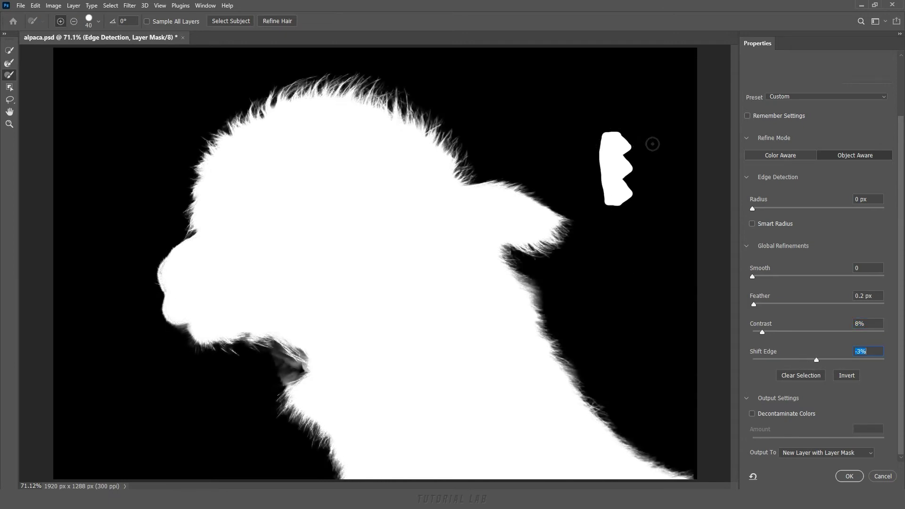
left_click_drag(817, 365, 899, 368)
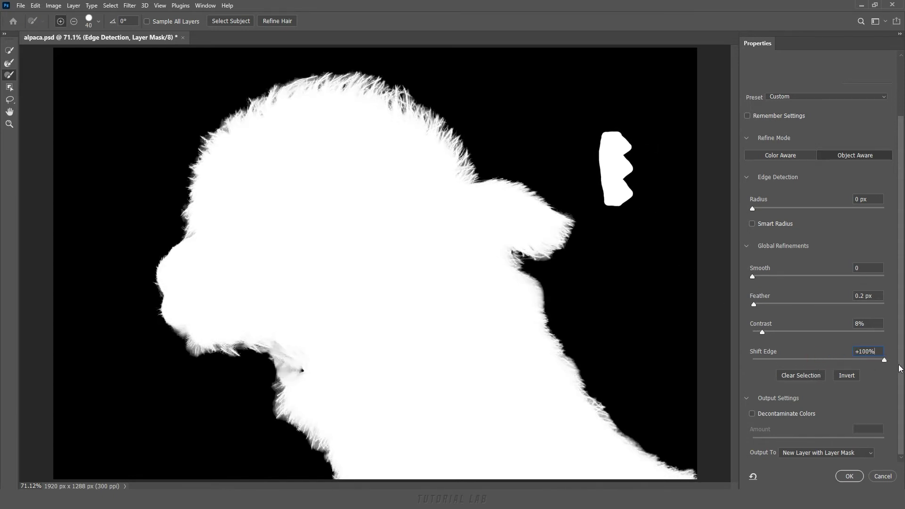
double_click(867, 351)
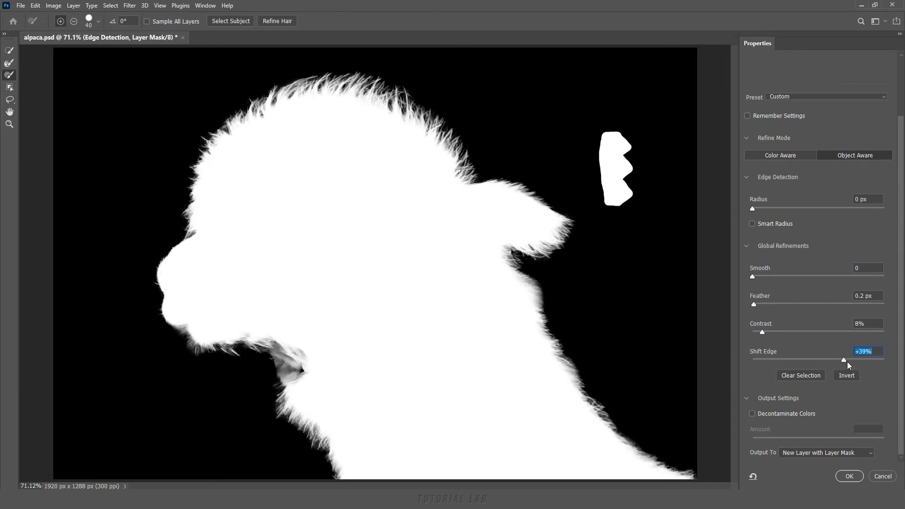
type("0")
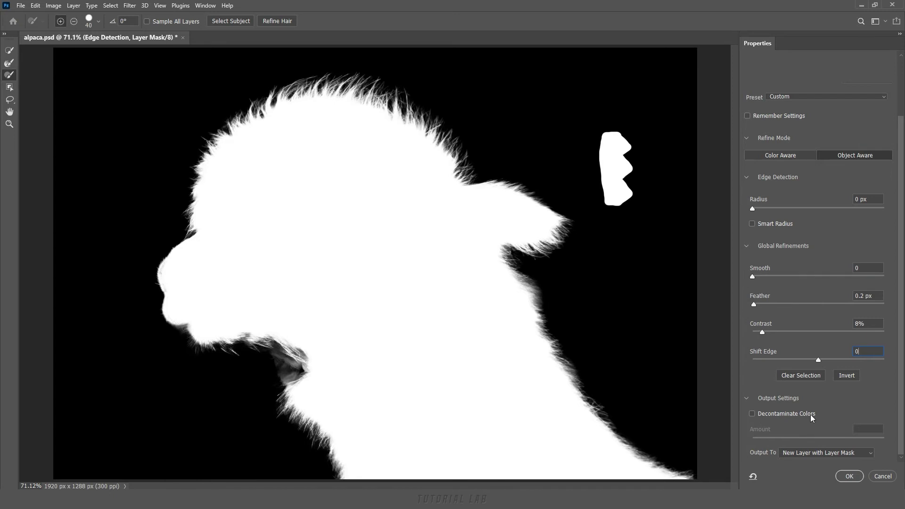
type("o")
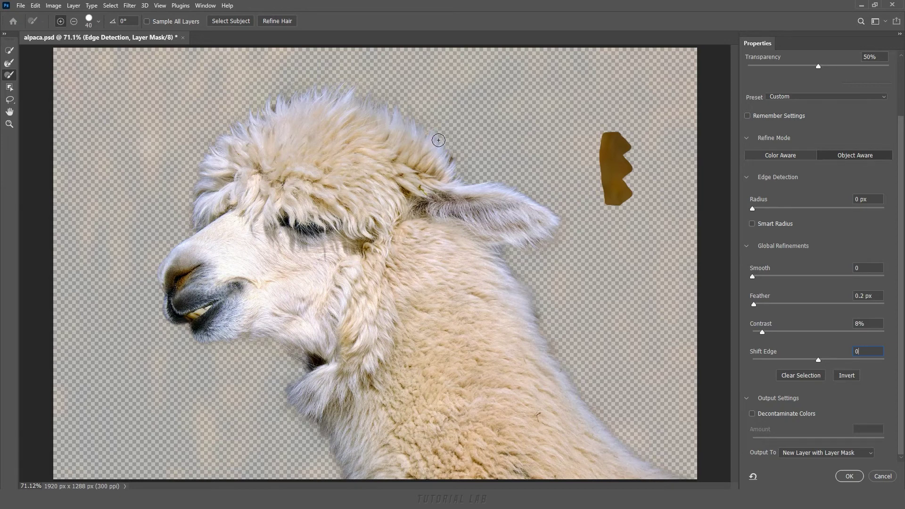
- Enable Decontaminate Colors at 100% Amount after comparing, and confirm the refinement with OK
left_click(752, 414)
left_click(751, 413)
left_click(751, 413)
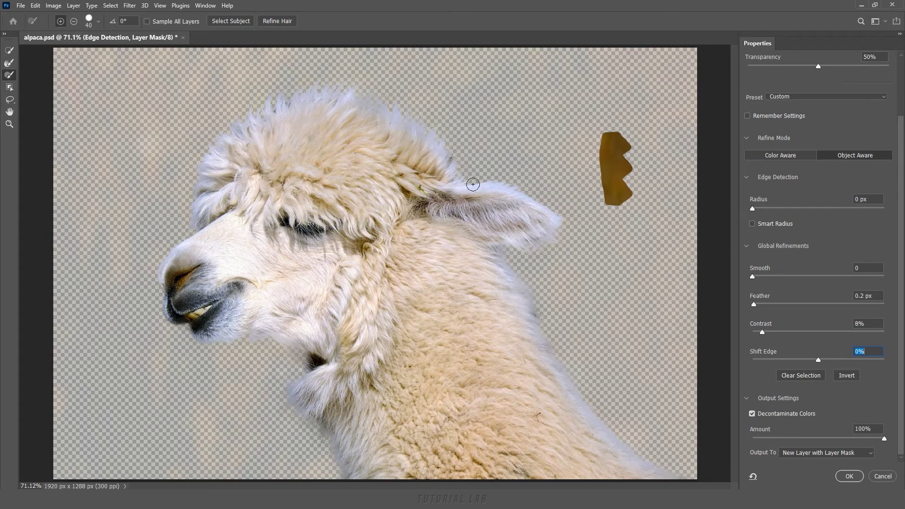
left_click(881, 440)
mouse_move(882, 439)
left_mouse_down()
mouse_move(818, 439)
mouse_move(887, 438)
left_mouse_up()
left_click(849, 475)
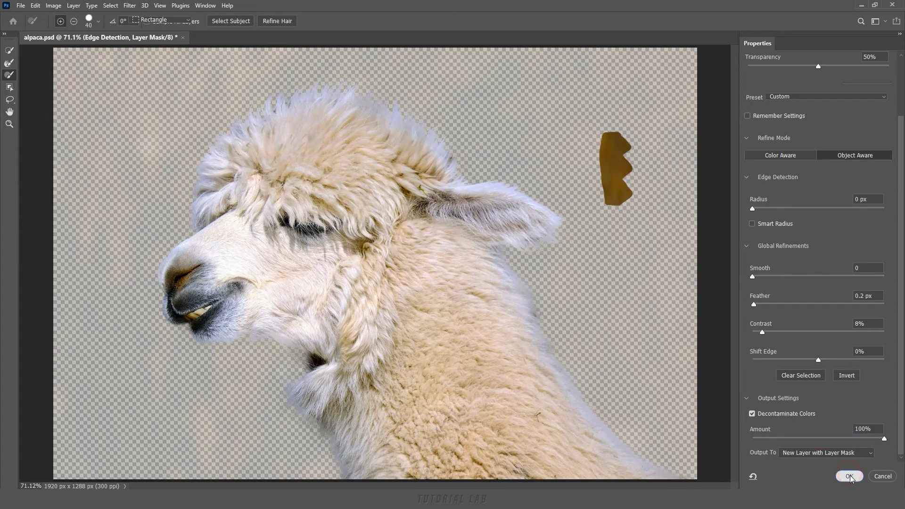
- Rename the new output layer to 'Decontanminate Colors'
double_click(843, 307)
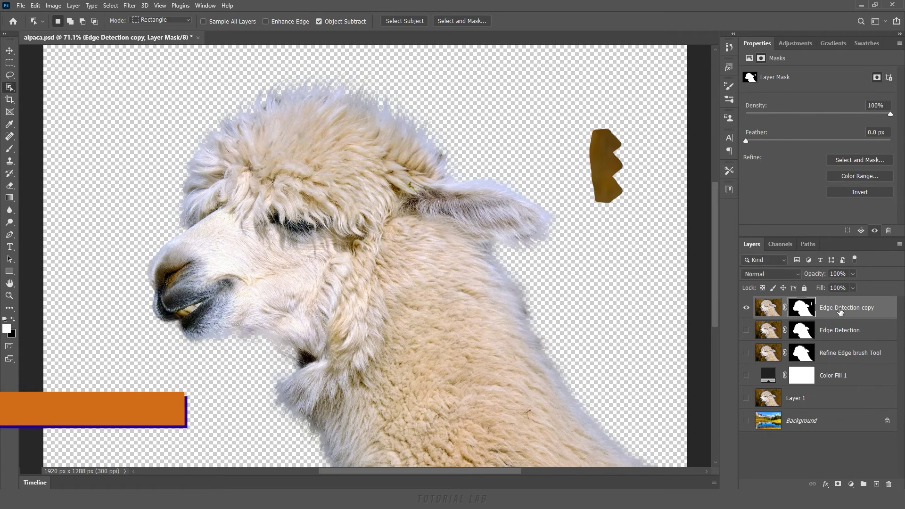
type("Decontanminate Colors")
key("Return")
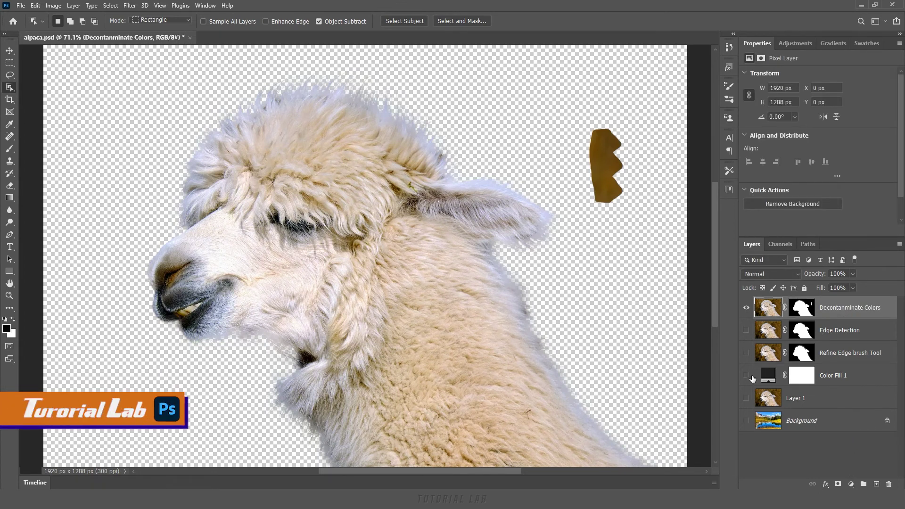
- Show Color Fill 1, disable the new layer's mask, and hide the layer
left_click(746, 376)
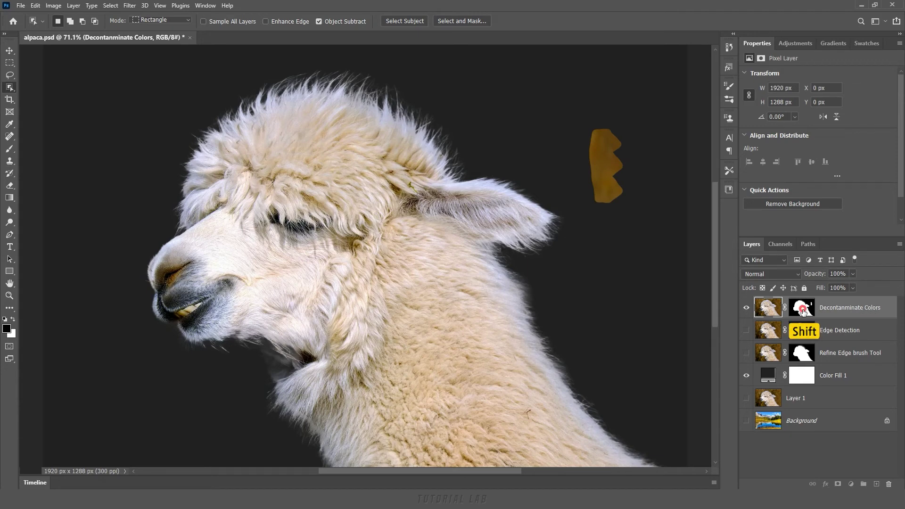
left_click(803, 308, "shift")
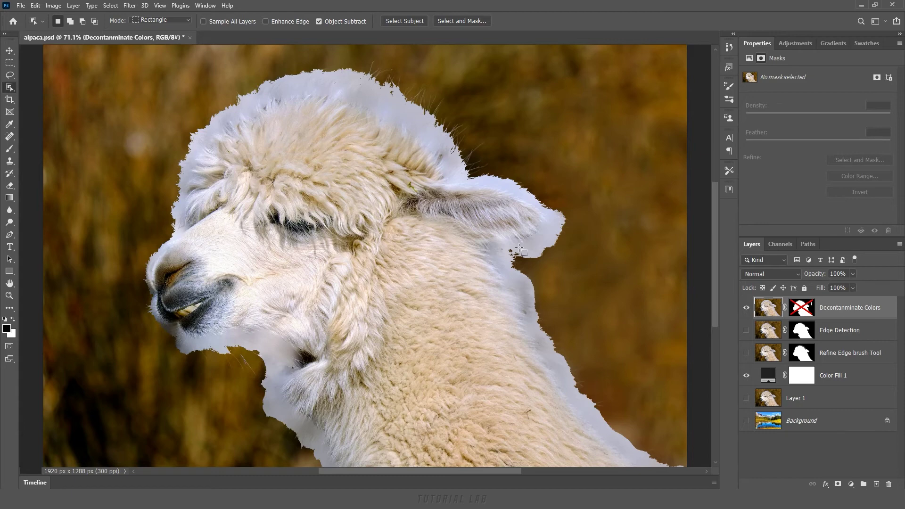
left_click(746, 307)
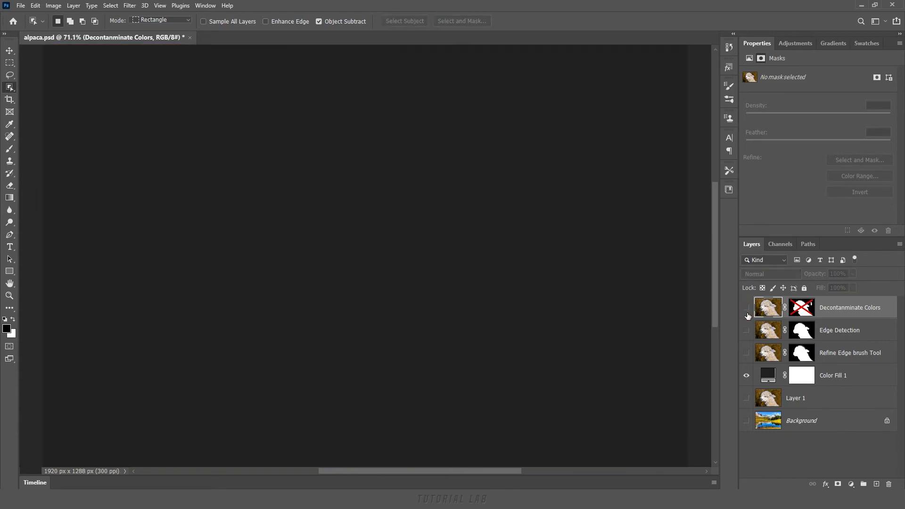
- Show the Refine Edge brush Tool layer and view its mask on its own
left_click(746, 353)
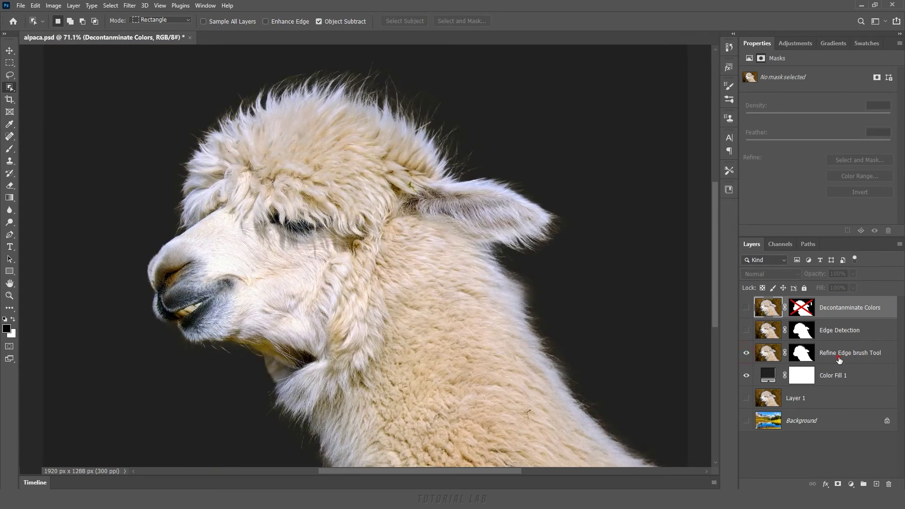
left_click(834, 359)
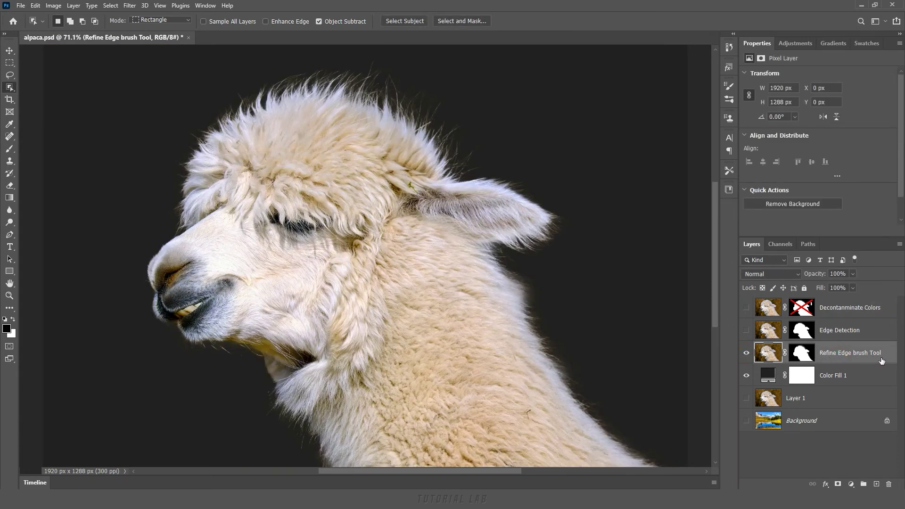
left_click(801, 354, "alt")
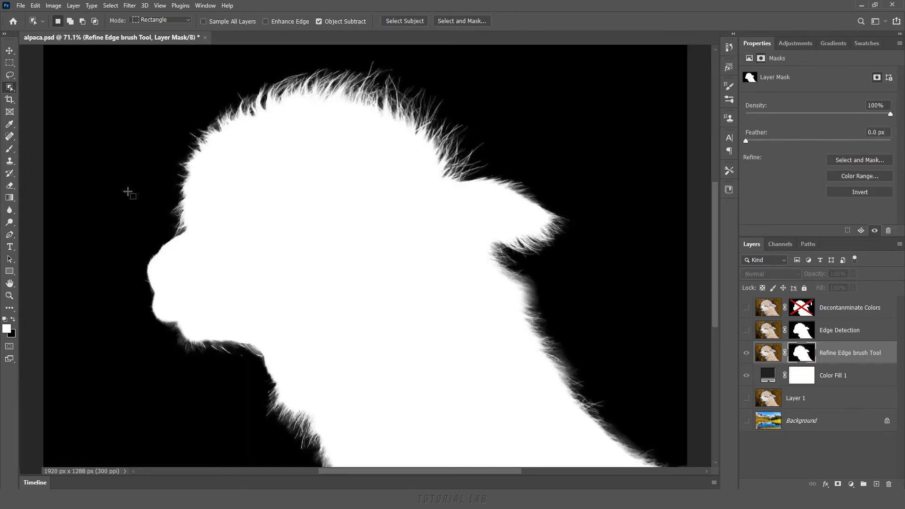
- Set the brush to Overlay blend mode at 20% opacity
left_click(10, 149)
left_click(164, 23)
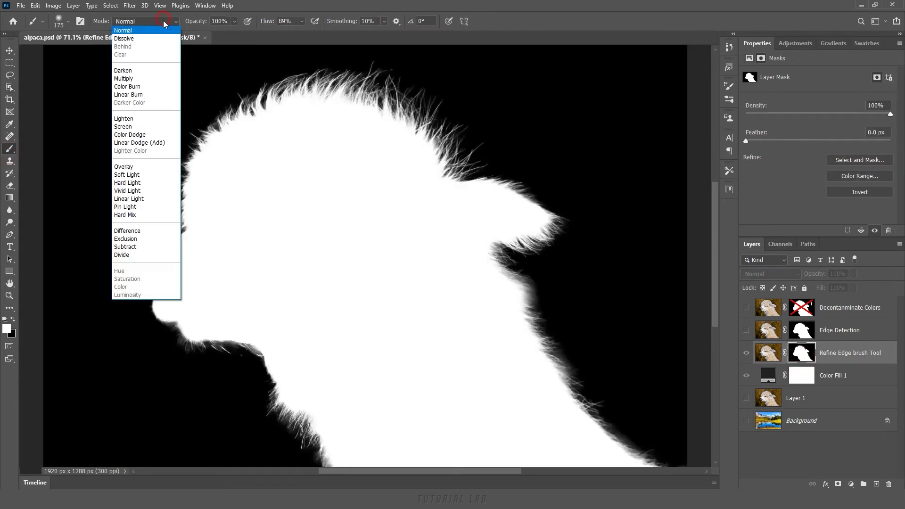
left_click(134, 168)
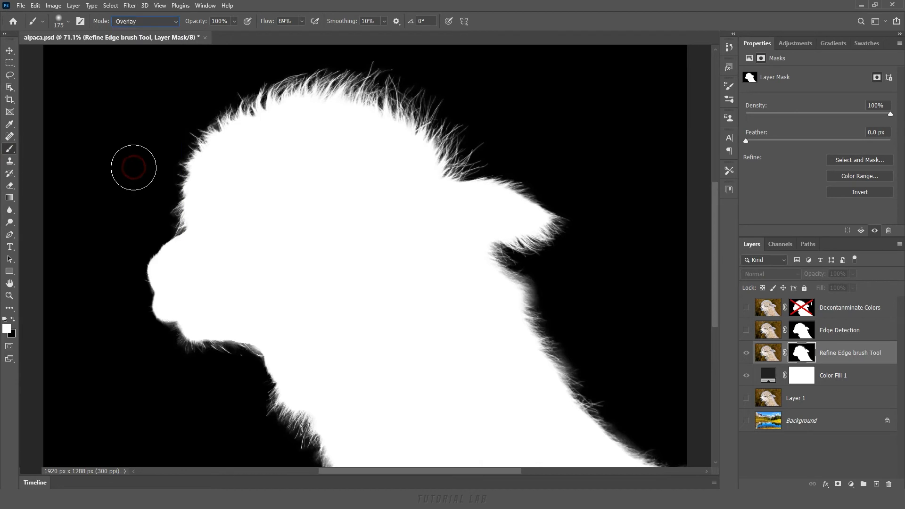
left_click(232, 22)
key("Tab")
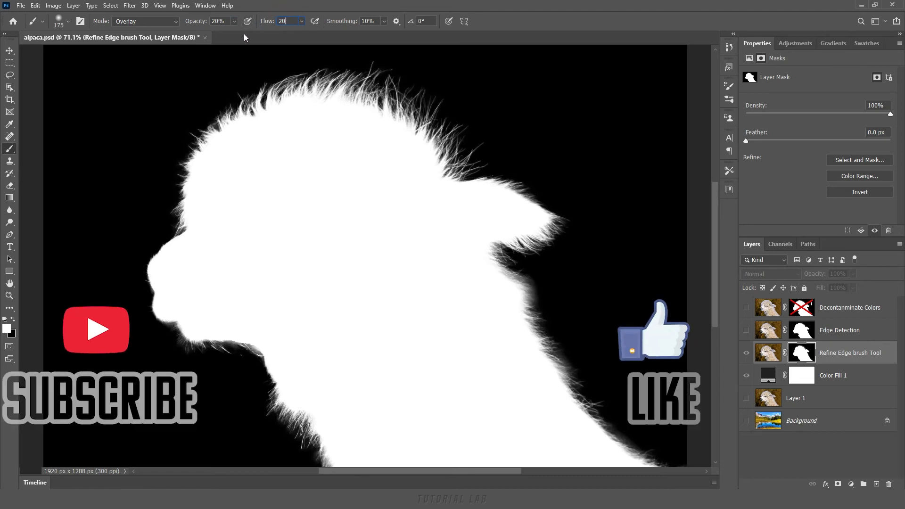
- Paint black over face and throat fringe, then white to restore nose, neck and forehead hair
left_click(13, 319)
mouse_move(198, 223)
left_mouse_down()
mouse_move(161, 212)
mouse_move(171, 207)
mouse_move(170, 222)
mouse_move(192, 214)
left_mouse_up()
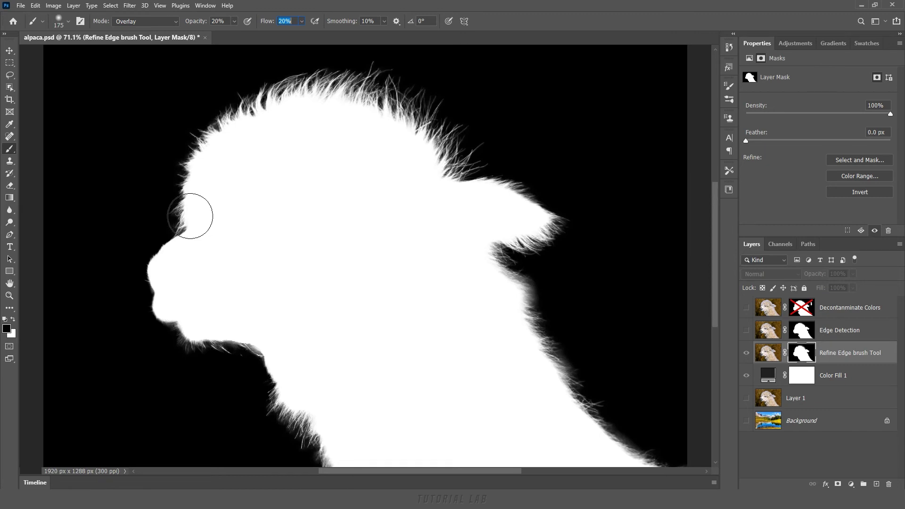
mouse_move(224, 333)
left_mouse_down()
mouse_move(267, 379)
mouse_move(269, 404)
mouse_move(317, 430)
mouse_move(295, 410)
mouse_move(291, 424)
mouse_move(248, 357)
mouse_move(195, 343)
mouse_move(258, 354)
mouse_move(157, 317)
mouse_move(178, 206)
mouse_move(216, 116)
mouse_move(283, 71)
mouse_move(360, 64)
mouse_move(453, 149)
mouse_move(529, 242)
mouse_move(536, 297)
mouse_move(567, 372)
mouse_move(626, 426)
mouse_move(585, 373)
left_mouse_up()
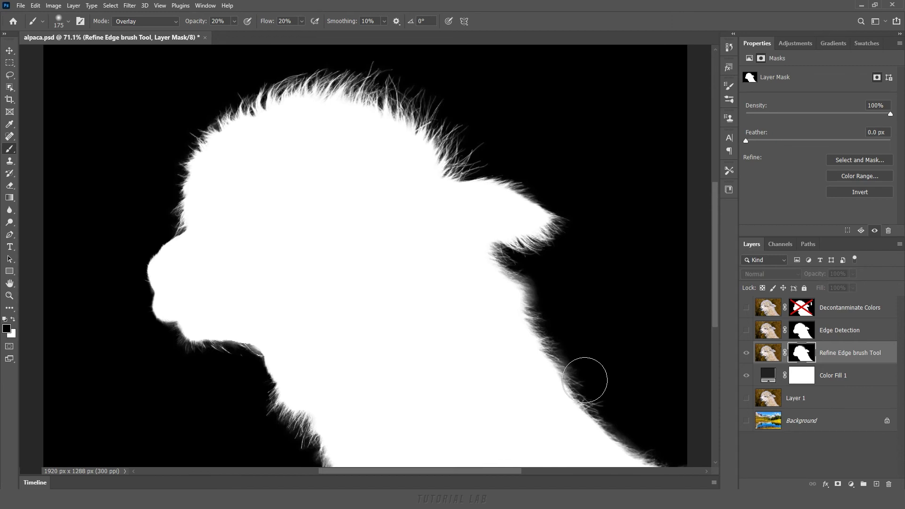
left_click(12, 320)
left_click_drag(185, 251, 182, 248)
mouse_move(268, 378)
left_mouse_down()
mouse_move(317, 443)
mouse_move(262, 373)
mouse_move(216, 347)
left_mouse_up()
mouse_move(144, 279)
left_mouse_down()
mouse_move(202, 141)
mouse_move(243, 94)
mouse_move(271, 80)
mouse_move(358, 68)
mouse_move(478, 151)
mouse_move(558, 229)
mouse_move(504, 273)
mouse_move(638, 424)
mouse_move(627, 431)
mouse_move(586, 343)
left_mouse_up()
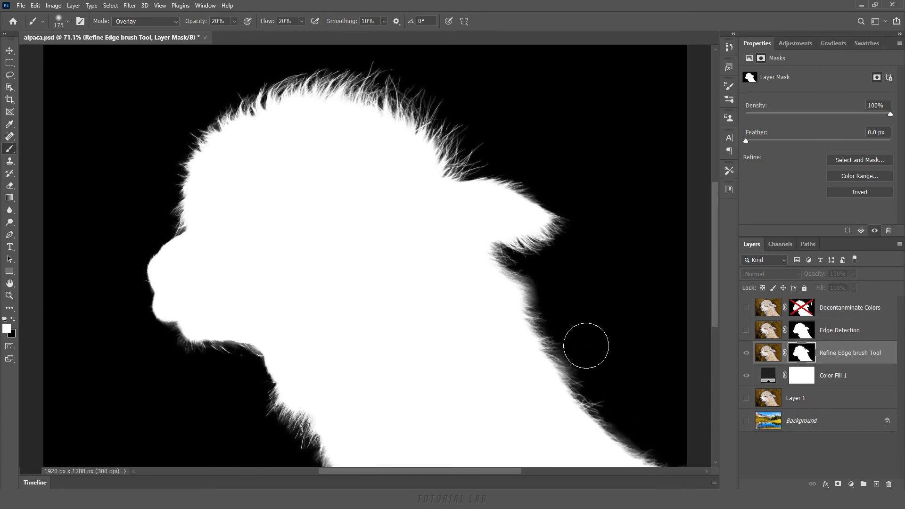
- Add Layer 2 clipped to the alpaca layer, with the brush back in Normal mode
left_click(804, 361, "alt")
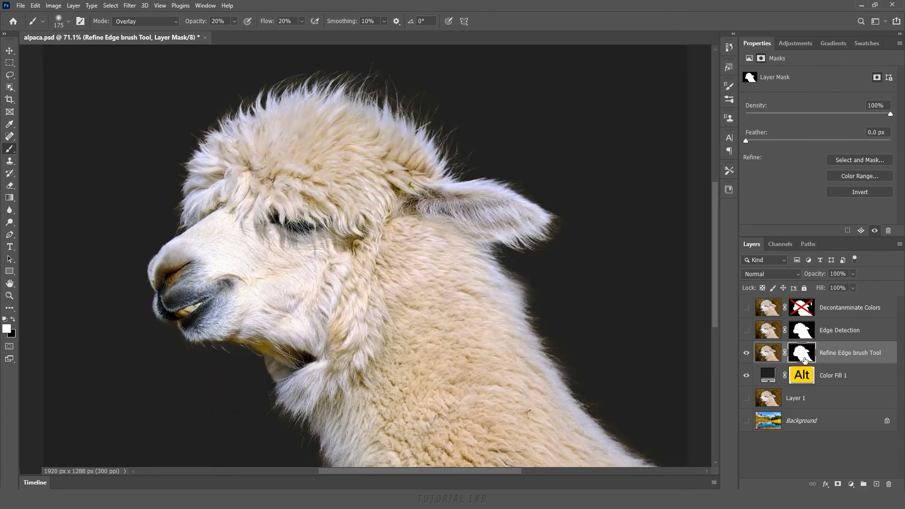
left_click(876, 483)
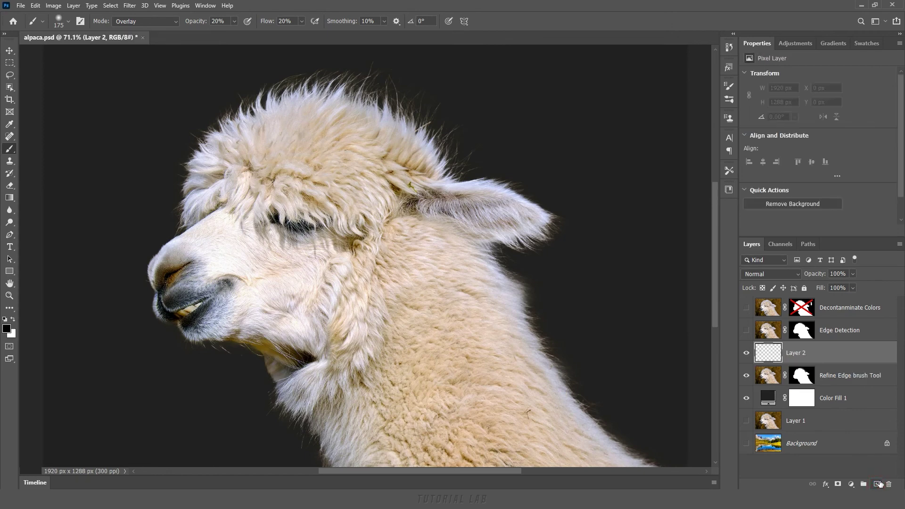
left_click(759, 364, "alt")
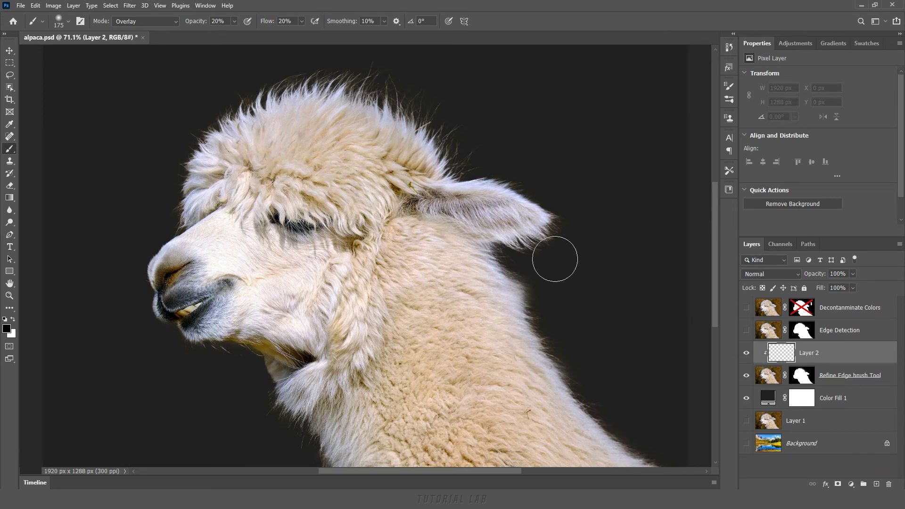
left_click(173, 22)
- Sample light fur colours and paint them over the dark fringe on head, ear and neck
key("alt")
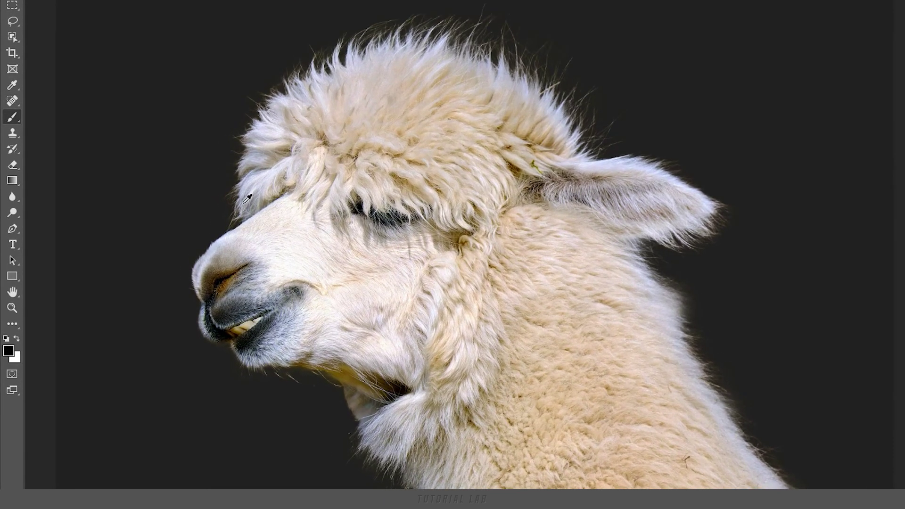
left_click(187, 215, "alt")
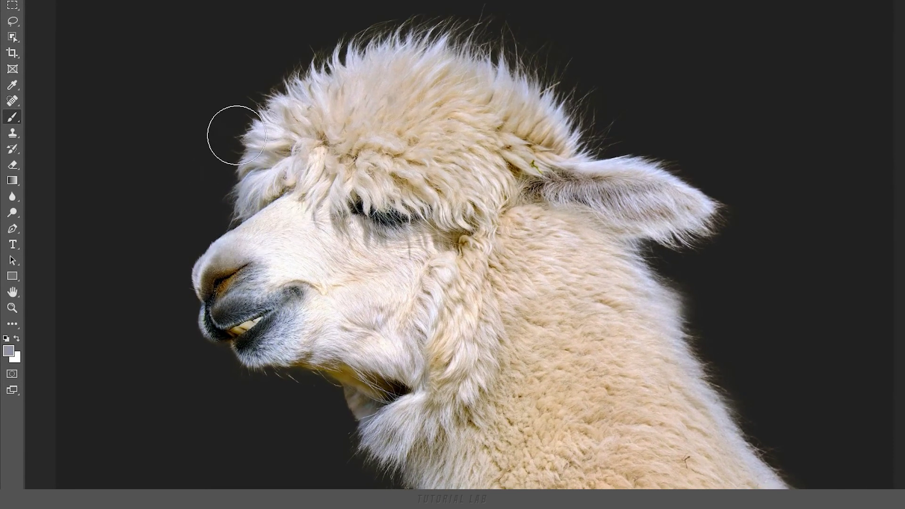
left_click(242, 160, "alt")
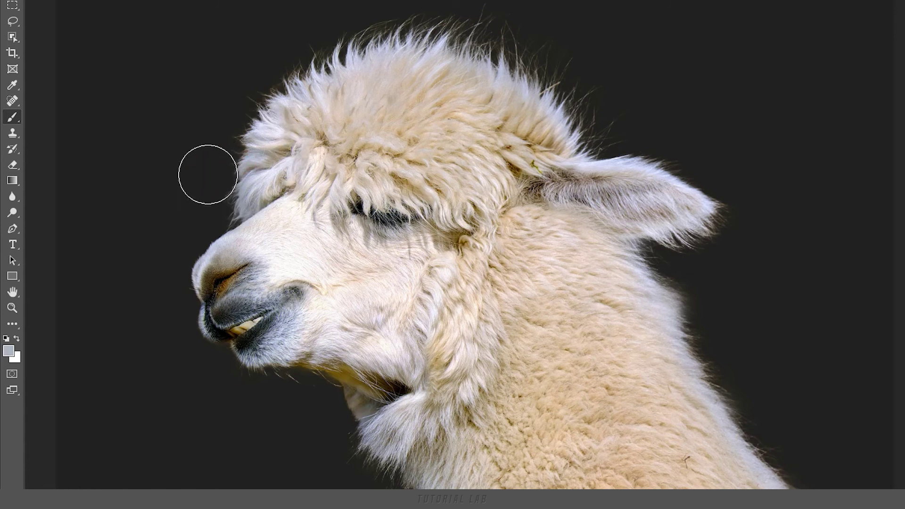
left_click(258, 126, "alt")
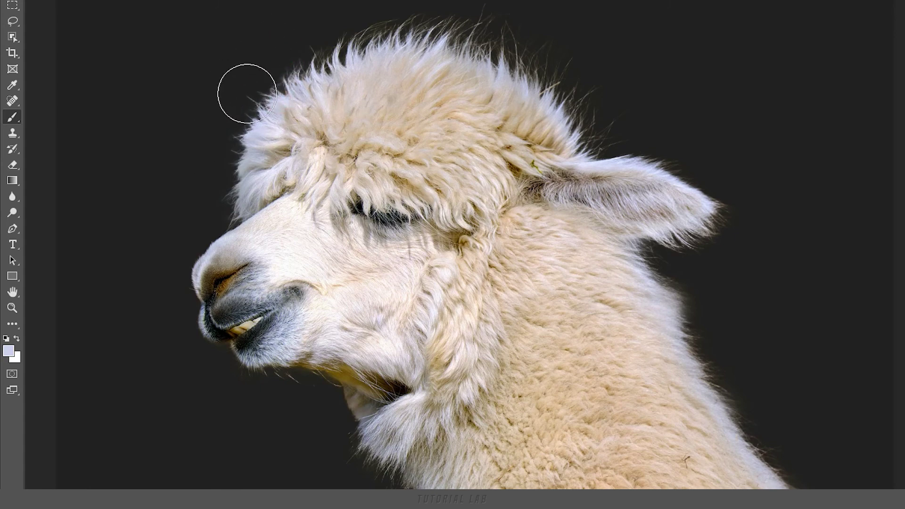
left_click_drag(321, 66, 323, 26)
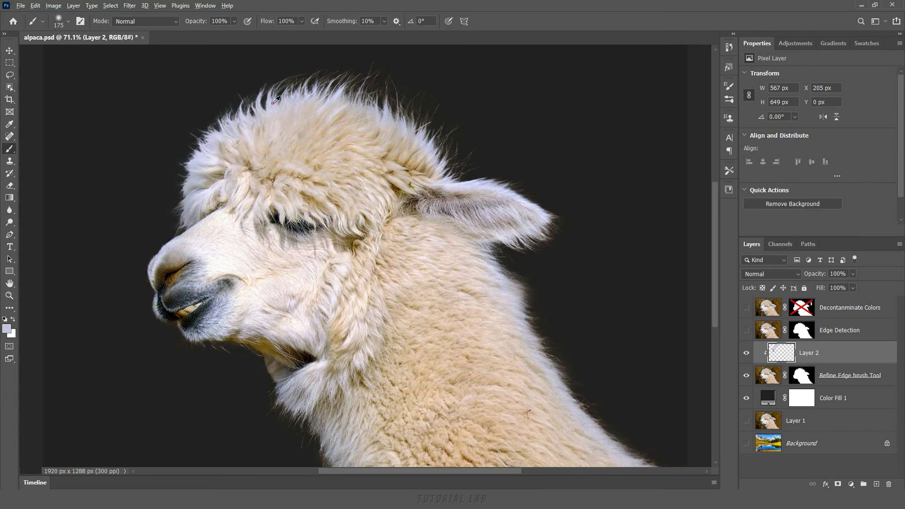
left_click_drag(293, 66, 323, 55)
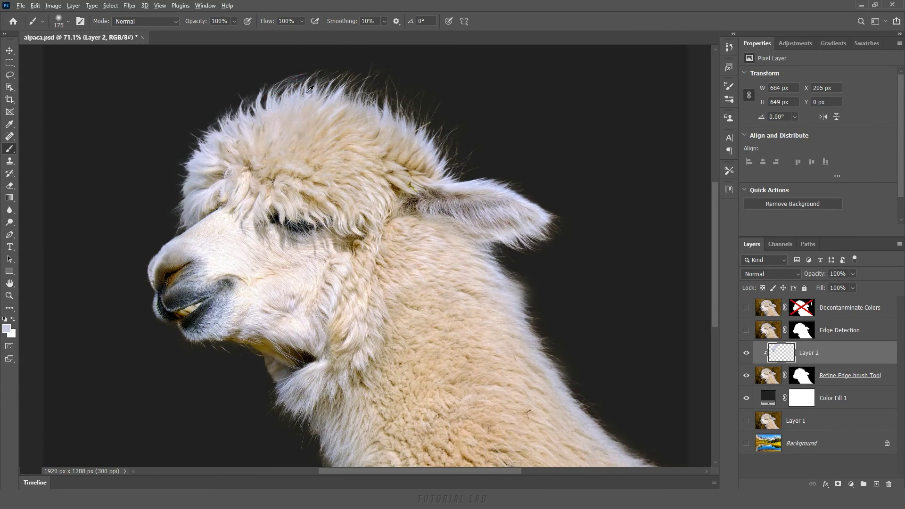
mouse_move(310, 88)
left_mouse_down()
mouse_move(509, 275)
mouse_move(679, 464)
left_mouse_up()
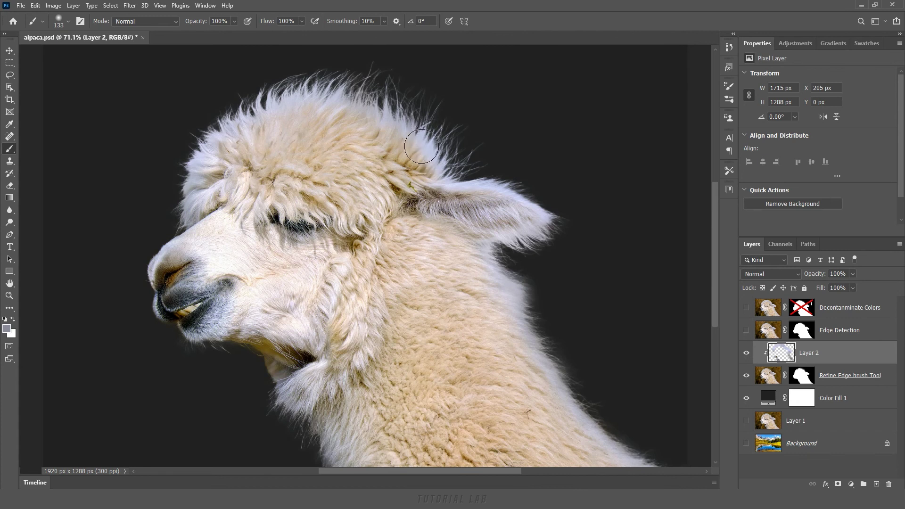
- Toggle Layer 2 off and on twice to compare before and after
left_click(745, 353)
left_click(747, 354)
left_click(747, 354)
left_click(748, 356)
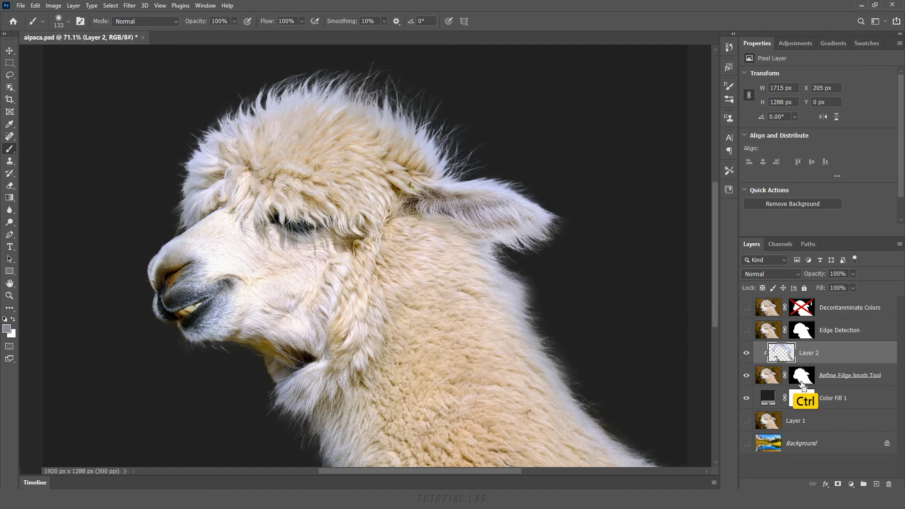
- Mask Layer 2 with the inverted alpaca selection contracted by 2 px, limiting it to the fur fringe
left_click(803, 381, "ctrl")
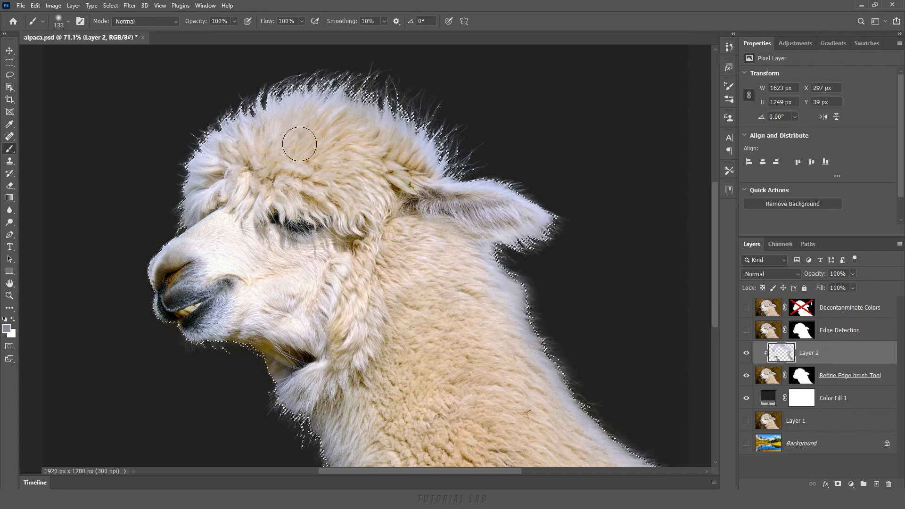
left_click(111, 6)
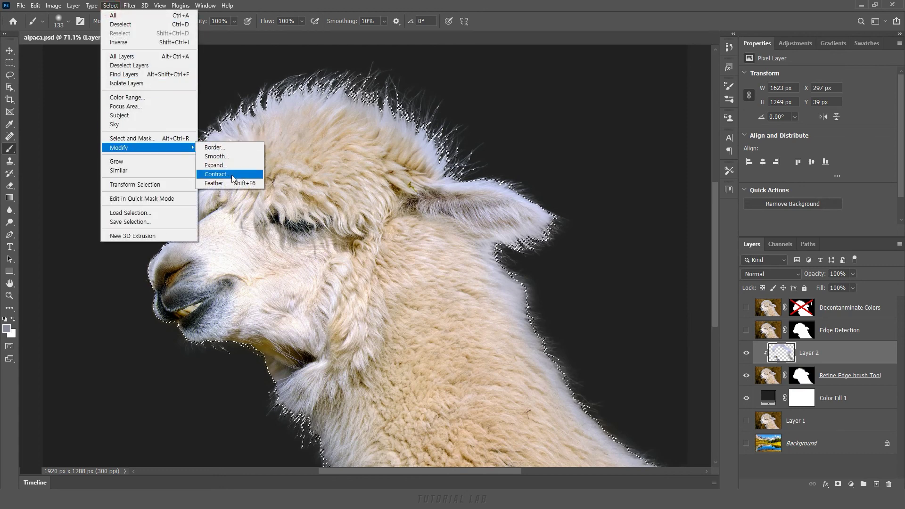
mouse_move(119, 147)
left_click(232, 178)
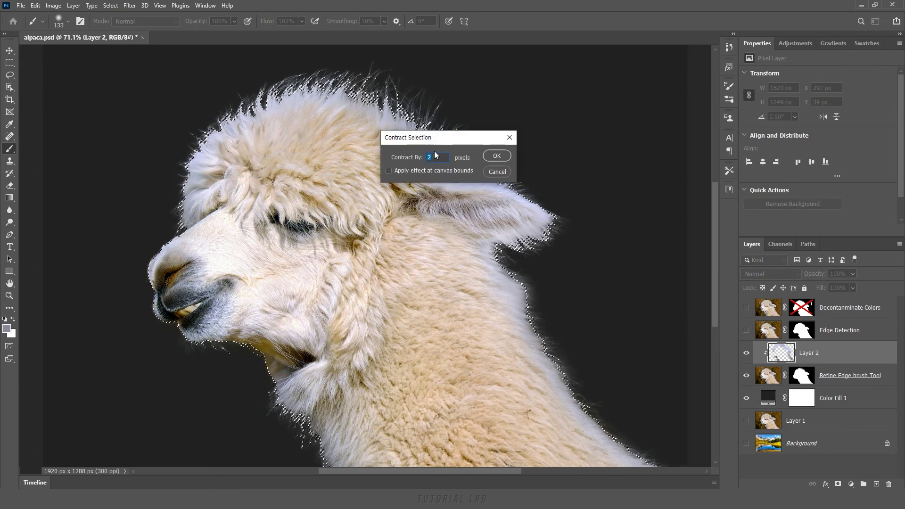
left_click(496, 156)
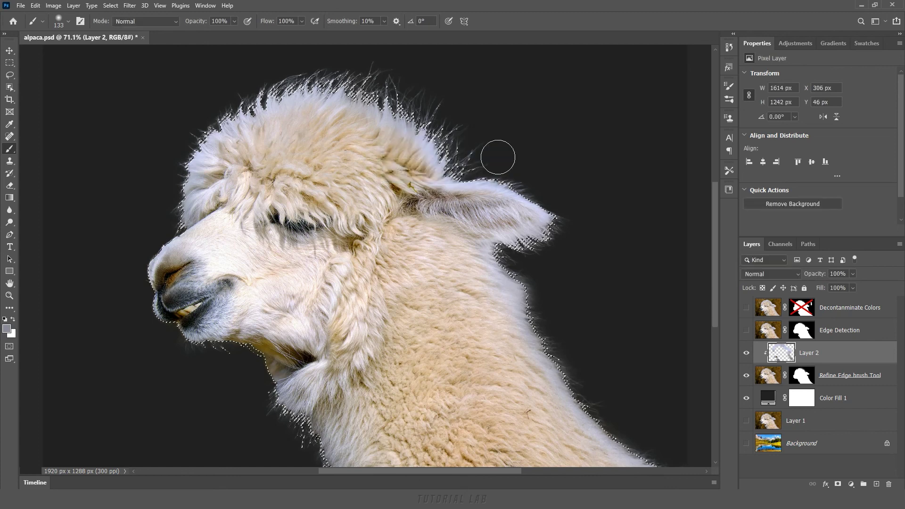
key("ctrl+shift+i")
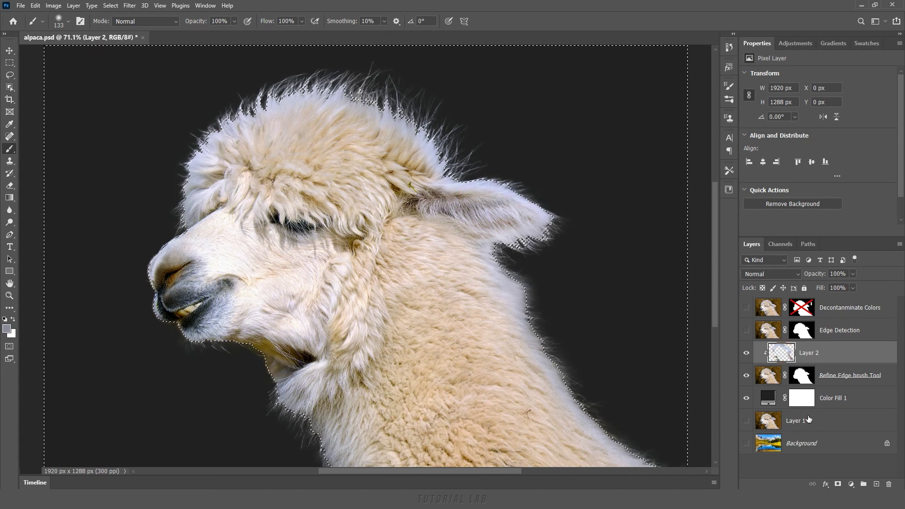
left_click(836, 485)
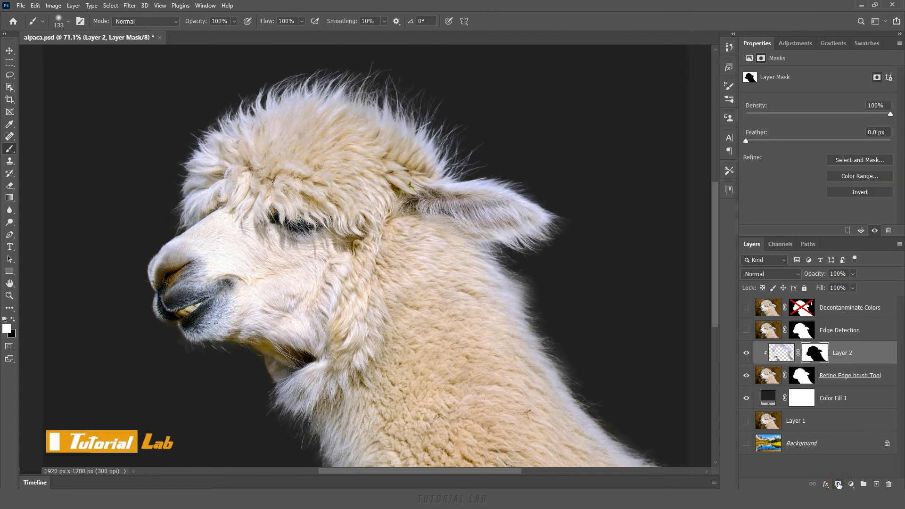
left_click(746, 353)
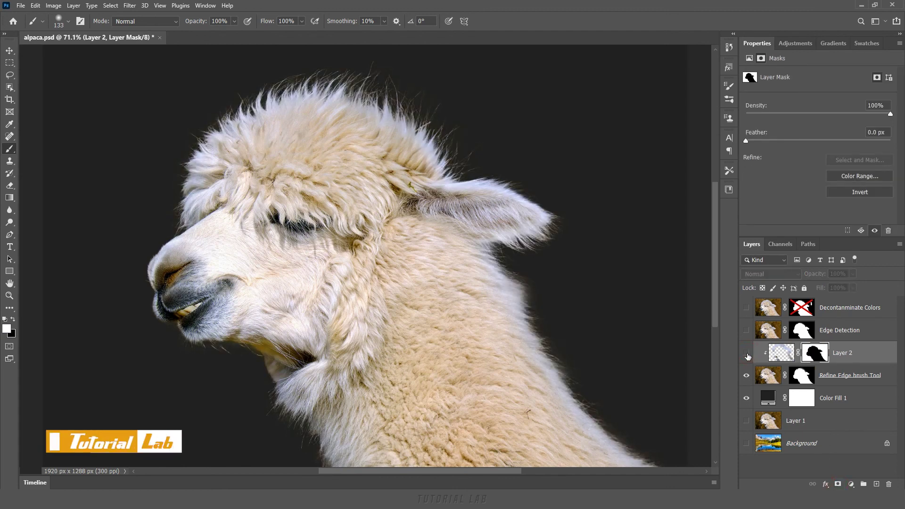
- Toggle Layer 2's visibility on and off to compare the fur edges
left_click(746, 352)
left_click(746, 353)
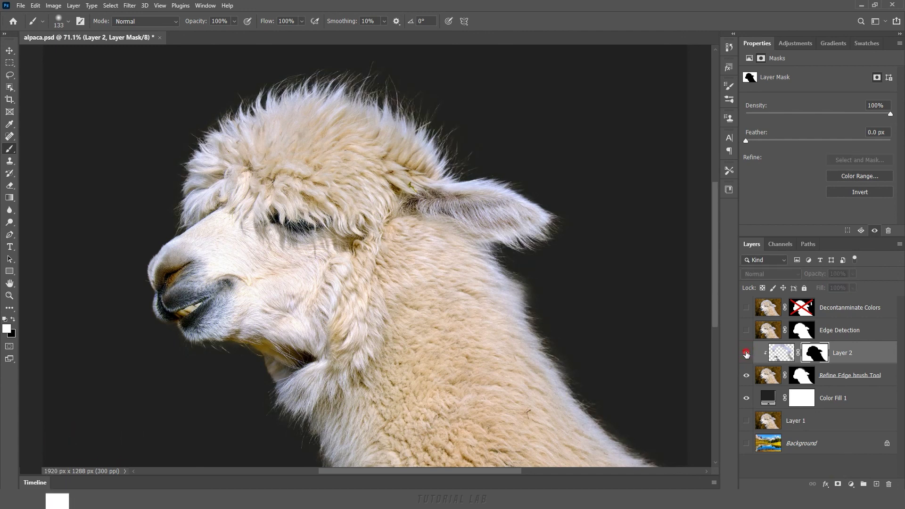
left_click(746, 353)
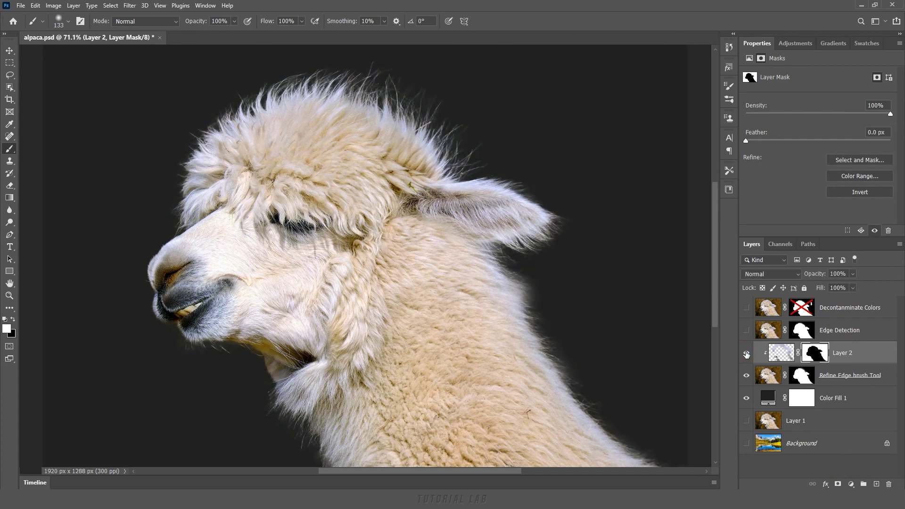
- Hide Color Fill 1 and show the mountain-lake Background, checking the alpaca cut-out over it
left_click(747, 398)
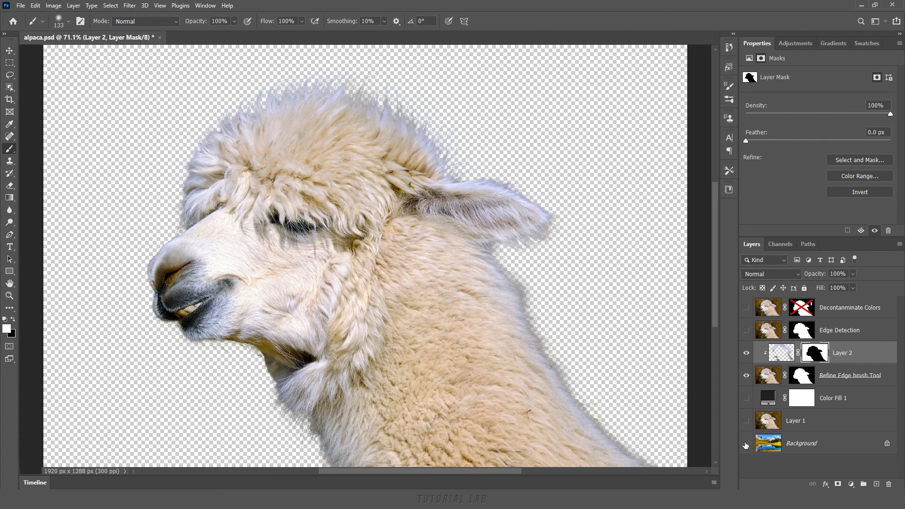
left_click(746, 444)
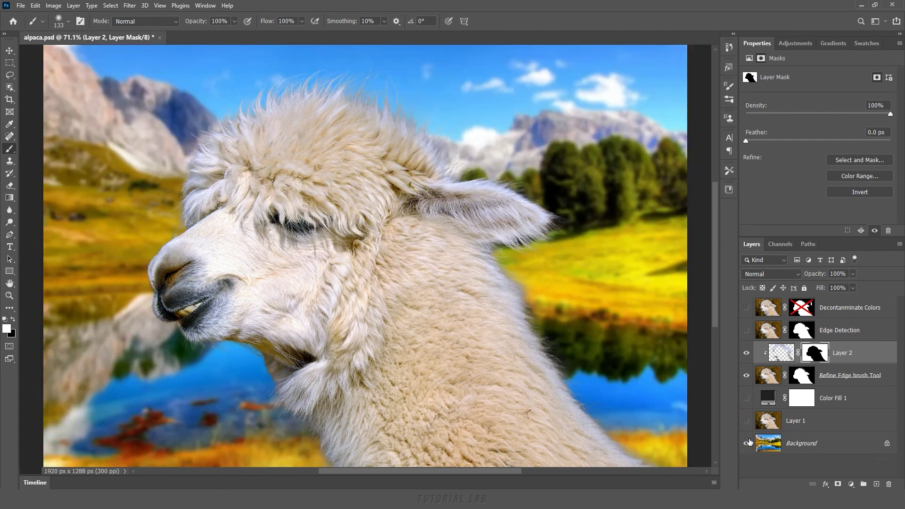
left_click(746, 376)
left_click(747, 375)
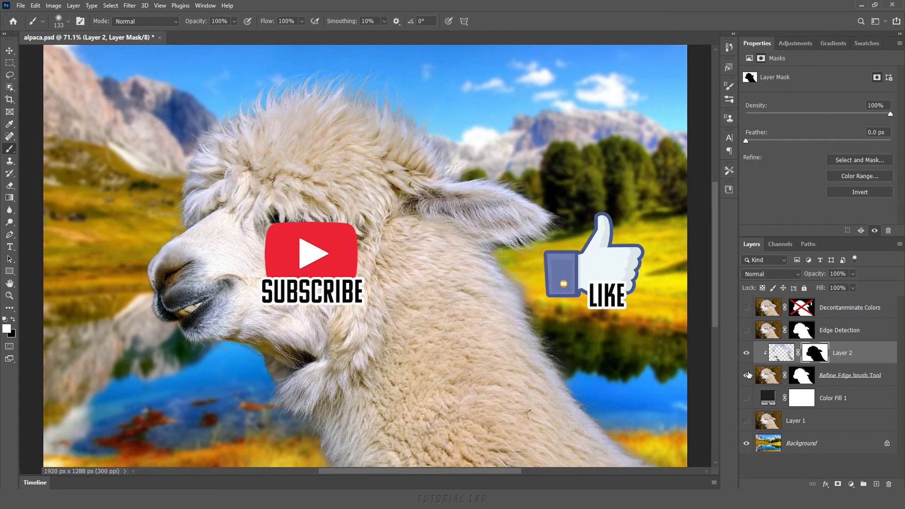